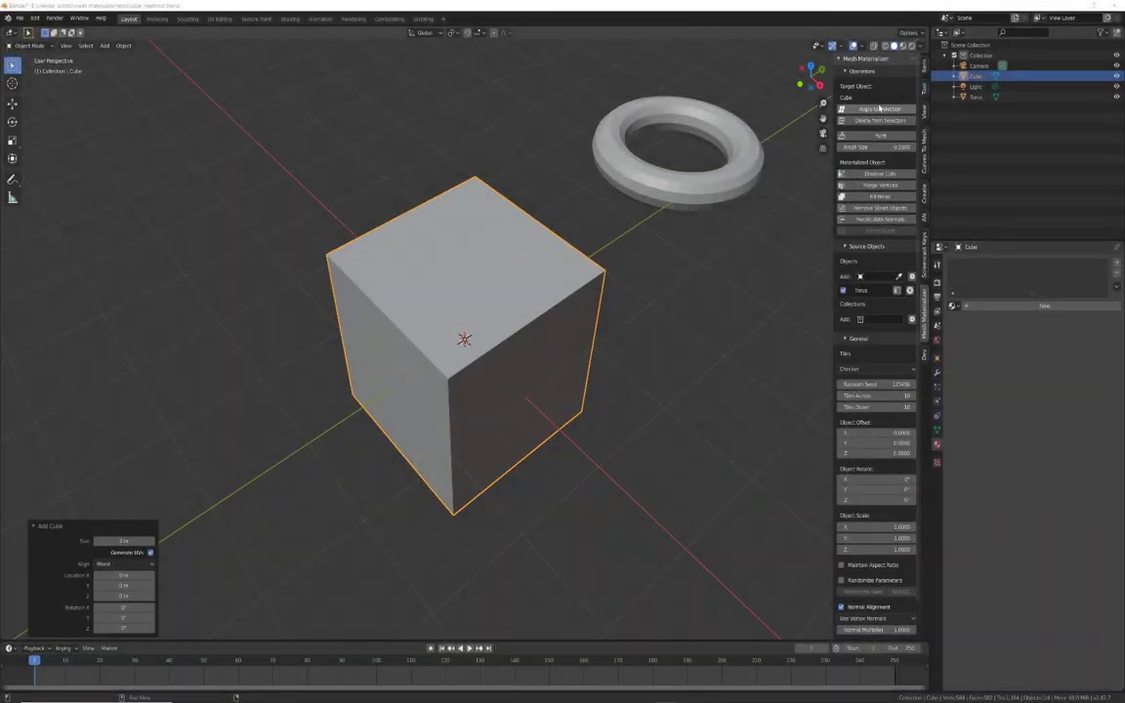
- Apply the torus source object to the surface of the selected cube with Mesh Materializer
{"action": "left_click", "coordinate": [886, 109]}
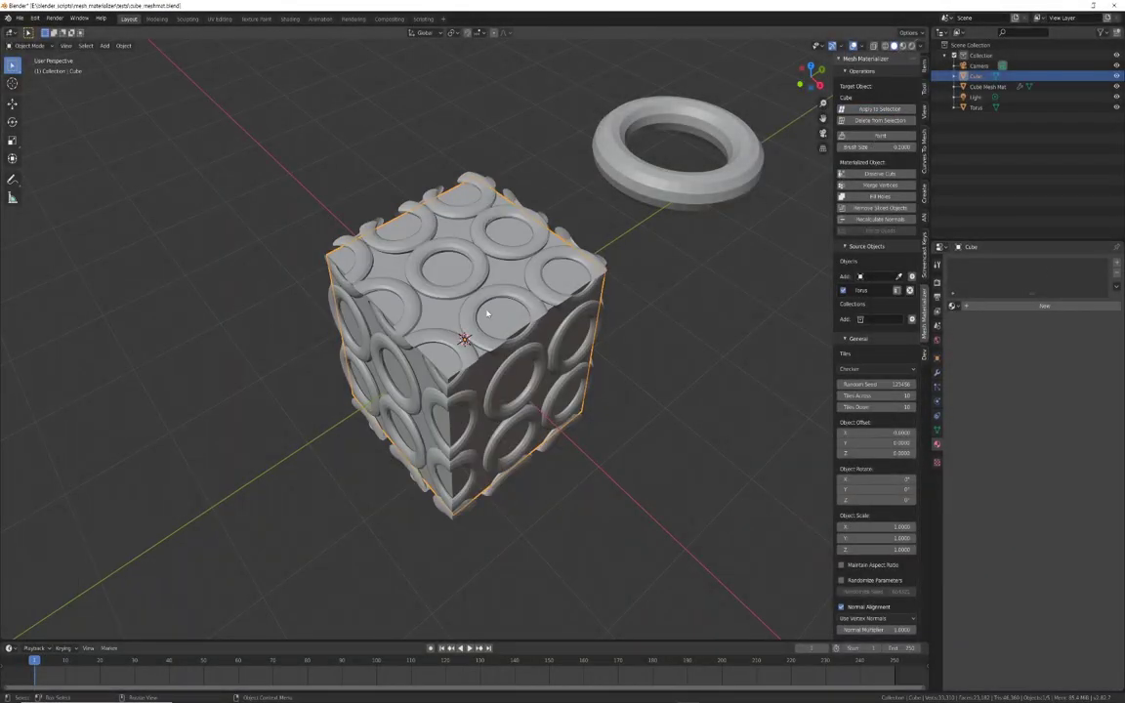
{"action": "middle_click_drag", "start_coordinate": [535, 334], "coordinate": [661, 251]}
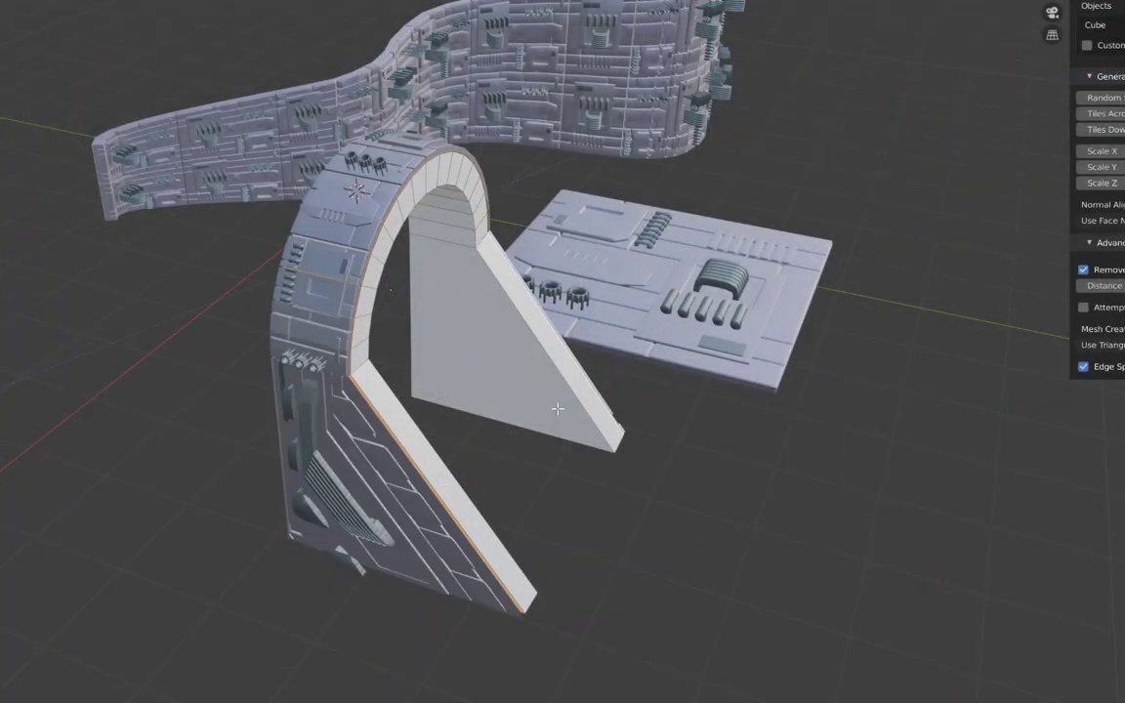
{"action": "middle_click_drag", "start_coordinate": [547, 408], "coordinate": [547, 371]}
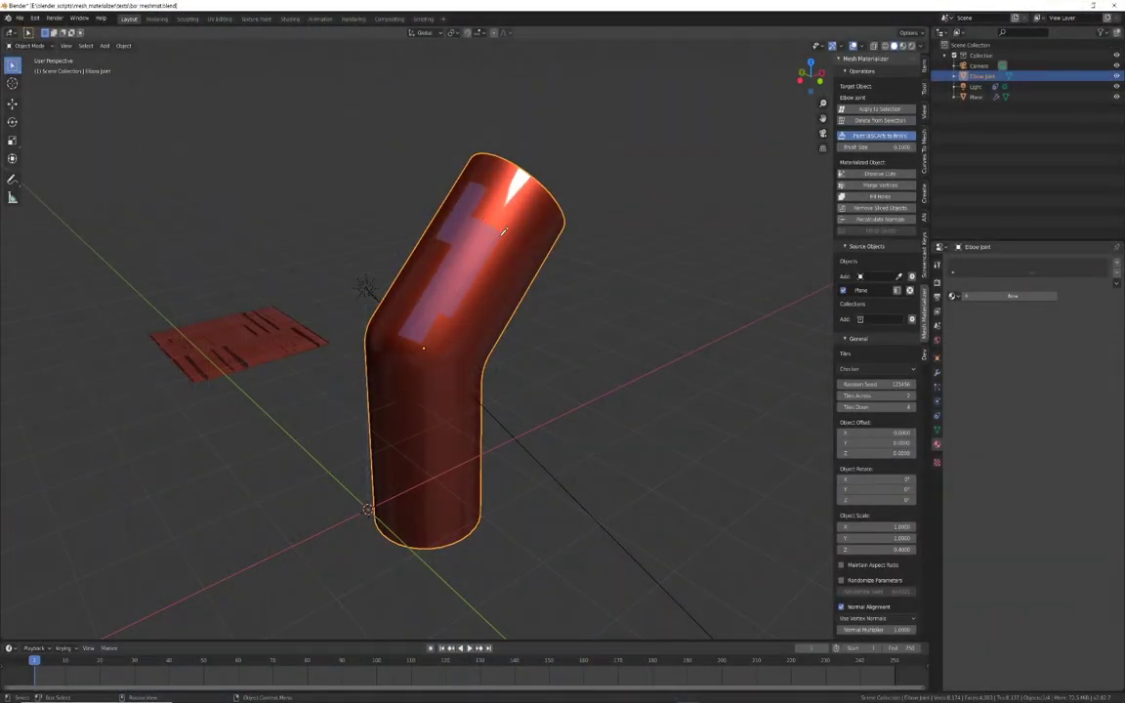
- Dissolve the cuts on the materialized elbow joint mesh
{"action": "middle_click_drag", "start_coordinate": [504, 231], "coordinate": [487, 232]}
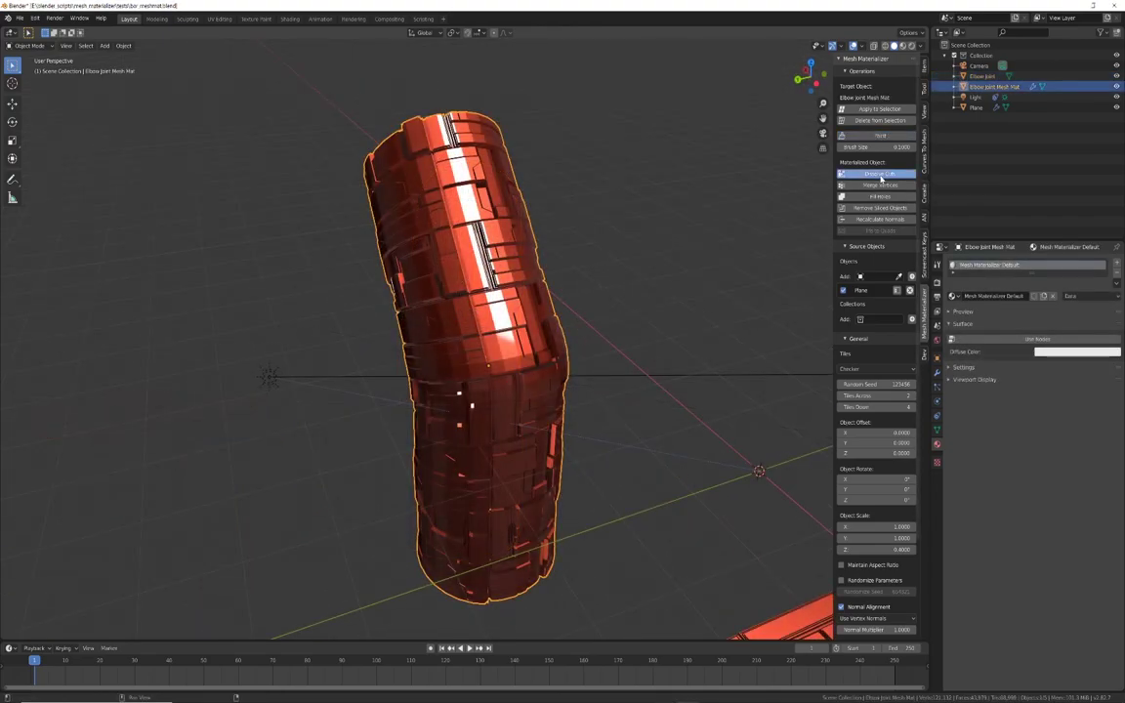
{"action": "left_click", "coordinate": [882, 177]}
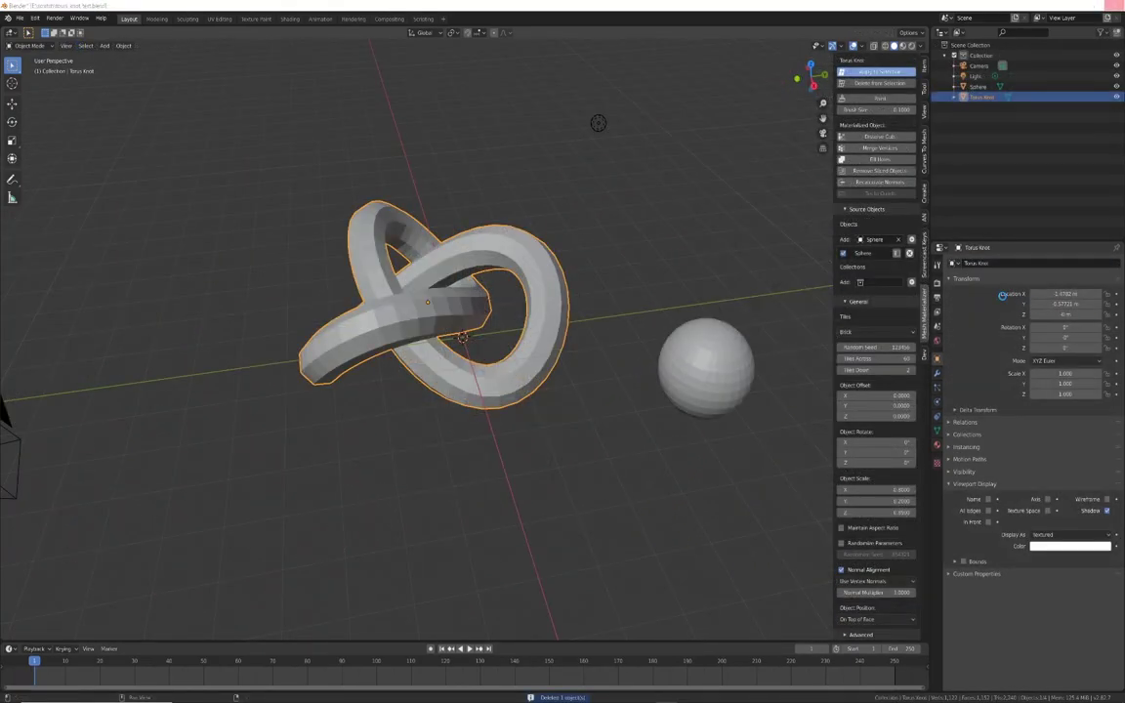
{"action": "middle_click_drag", "start_coordinate": [560, 295], "coordinate": [697, 267]}
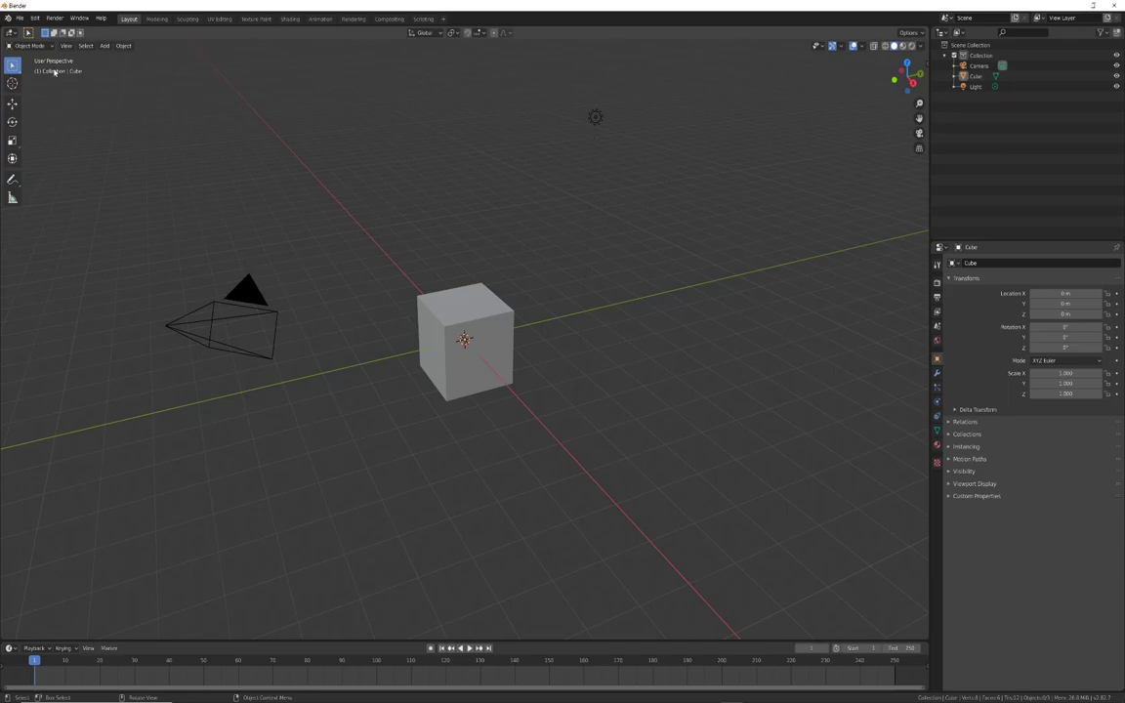
- Install the Mesh Materializer 0.0.15 add-on from its zip file in the mesh_materializer folder under blender_scripts on the HDD (E:) drive
{"action": "left_click", "coordinate": [34, 18]}
{"action": "left_click", "coordinate": [65, 167]}
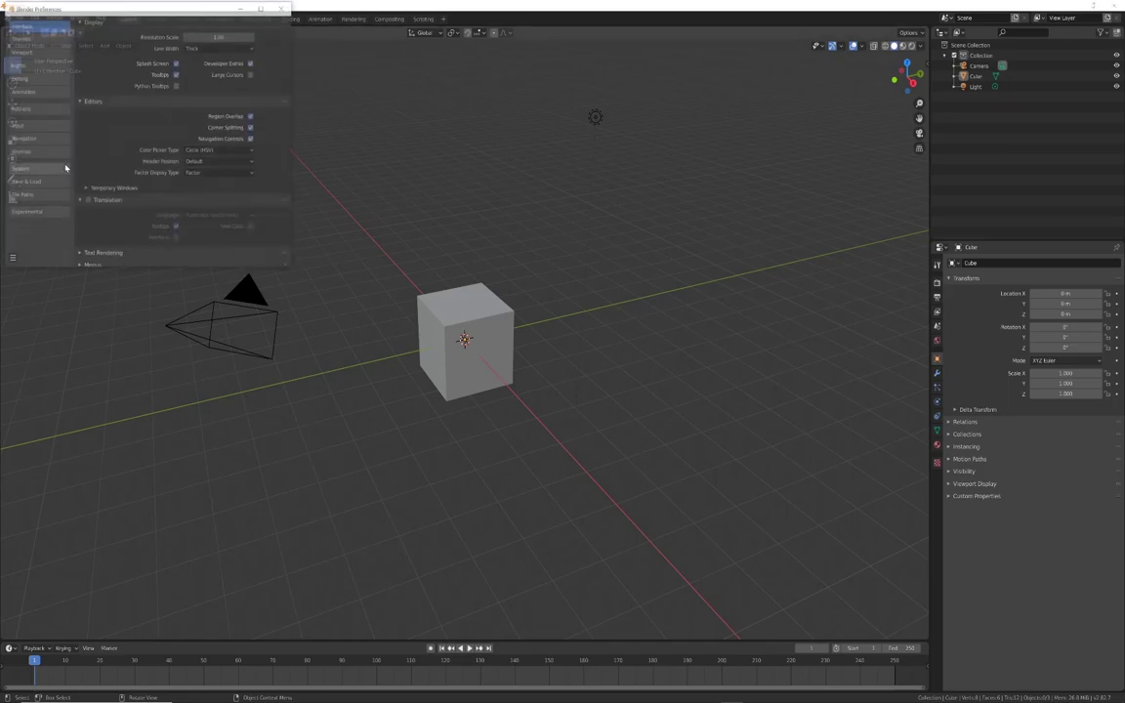
{"action": "left_click", "coordinate": [34, 109]}
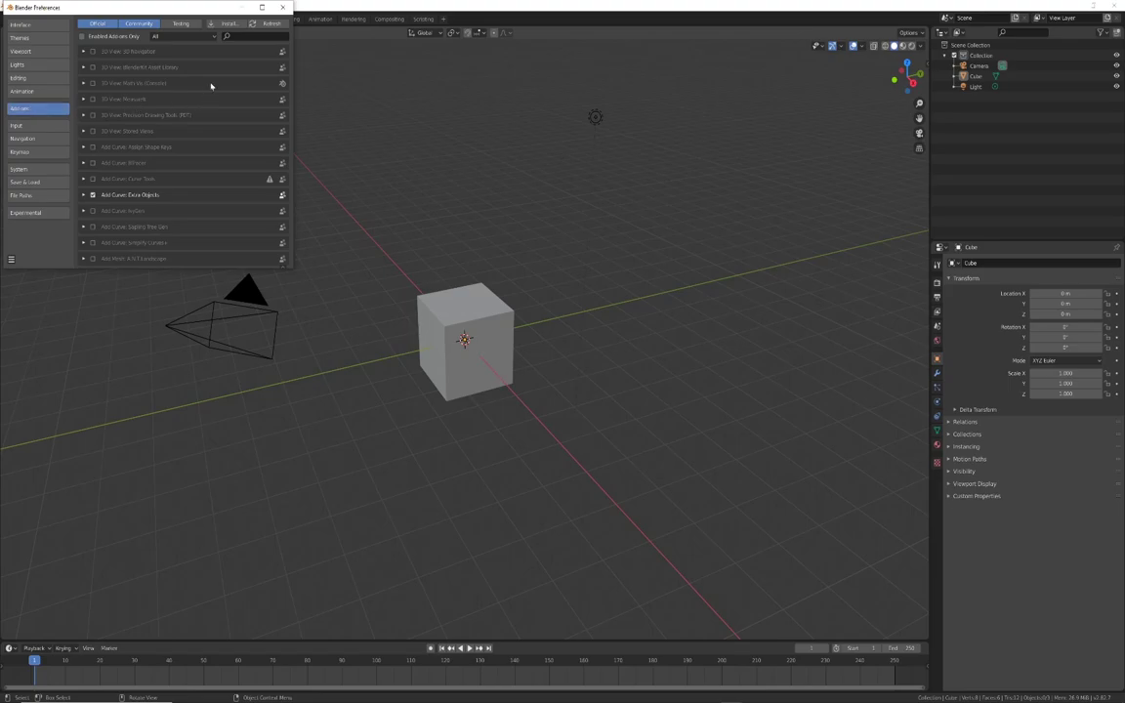
{"action": "left_click", "coordinate": [227, 22]}
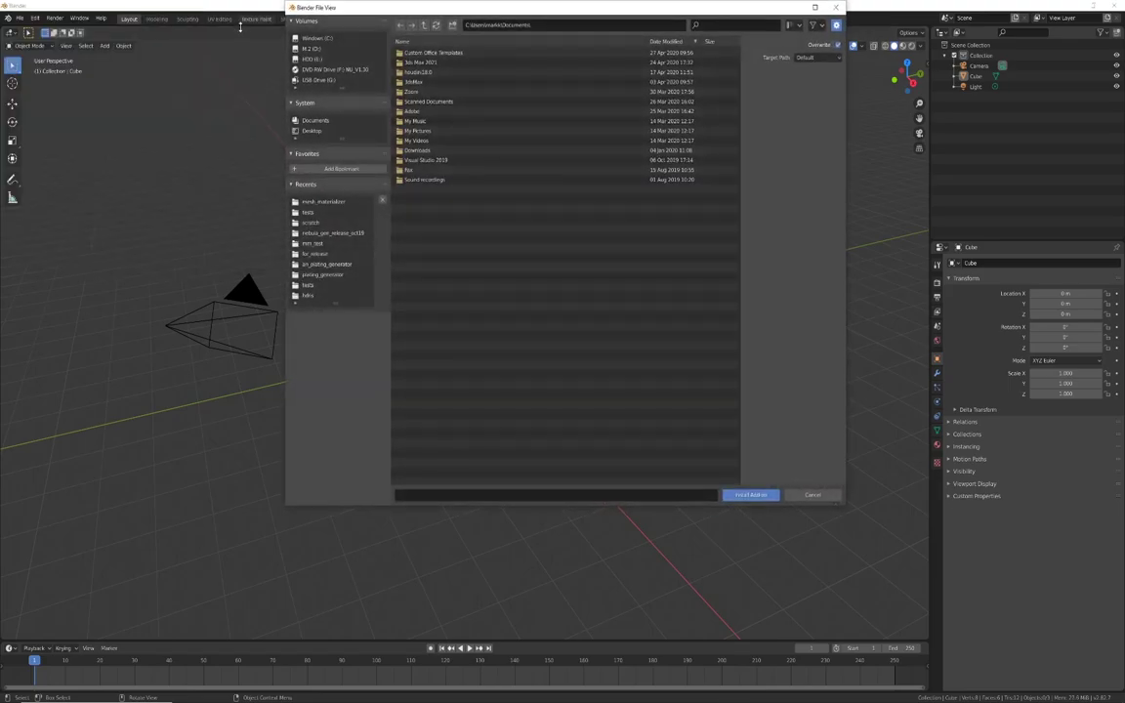
{"action": "left_click", "coordinate": [311, 59]}
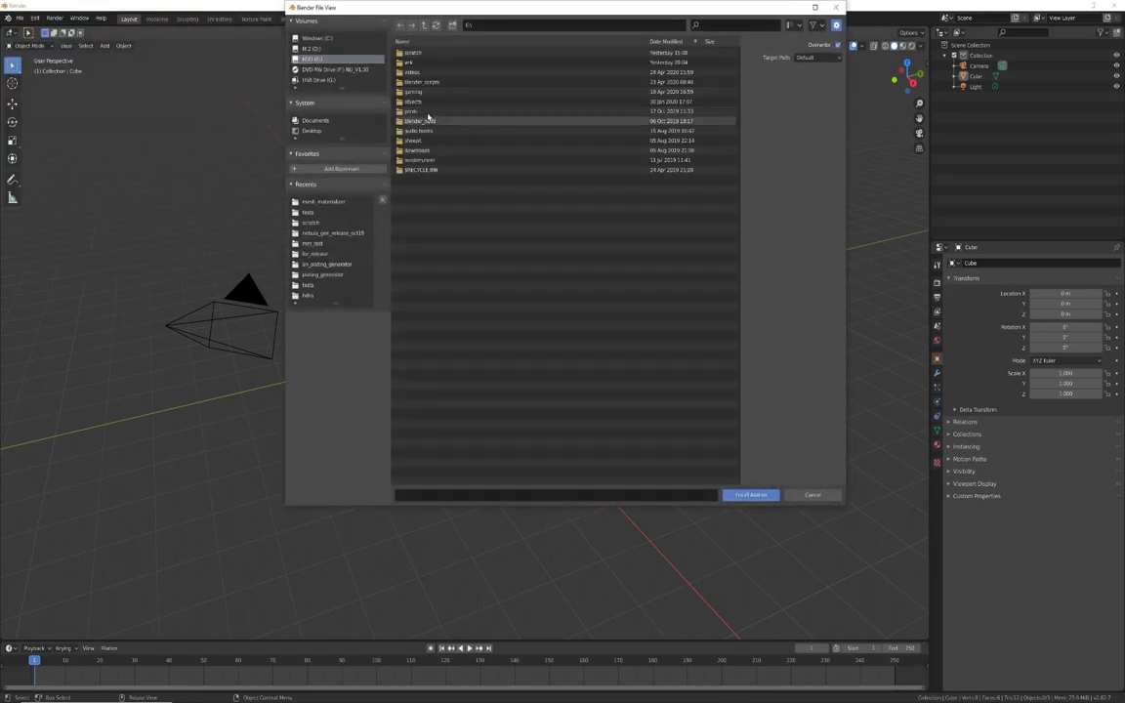
{"action": "left_click", "coordinate": [422, 81]}
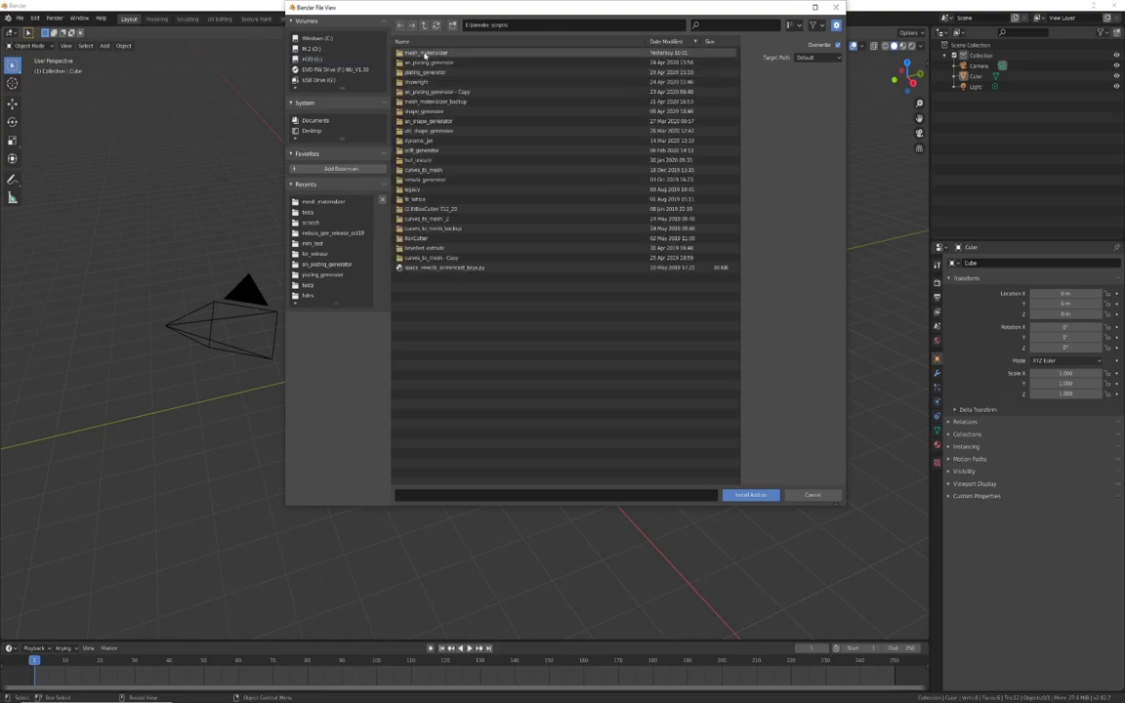
{"action": "left_click", "coordinate": [426, 52]}
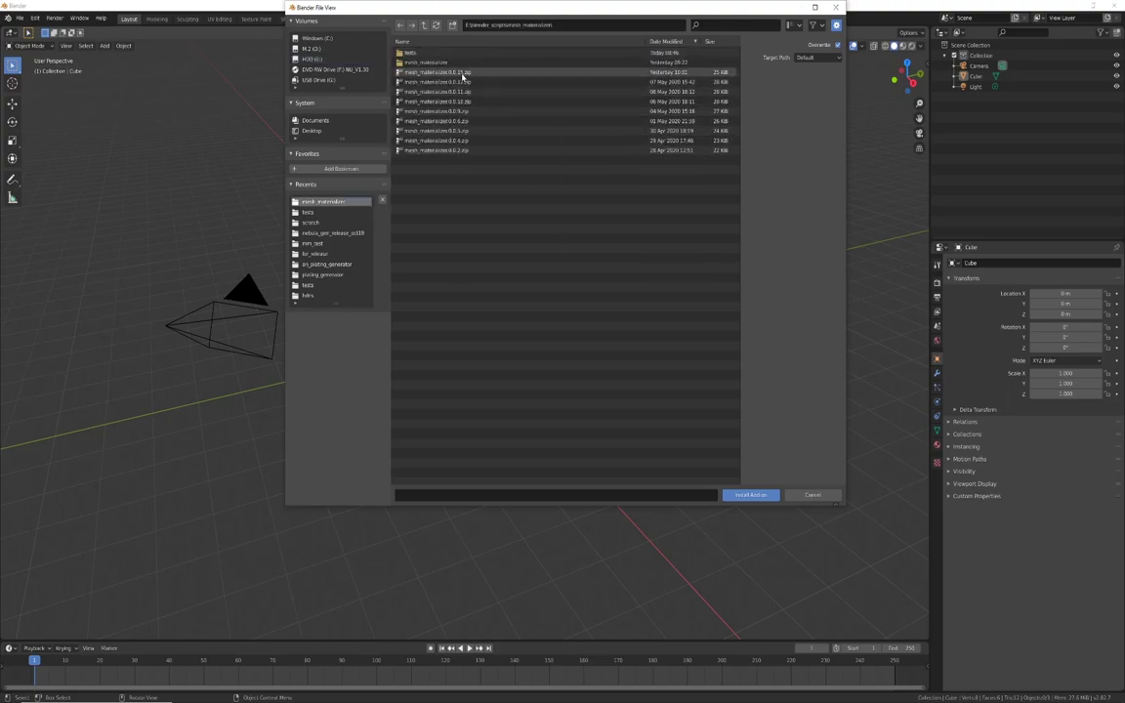
{"action": "left_click", "coordinate": [463, 73]}
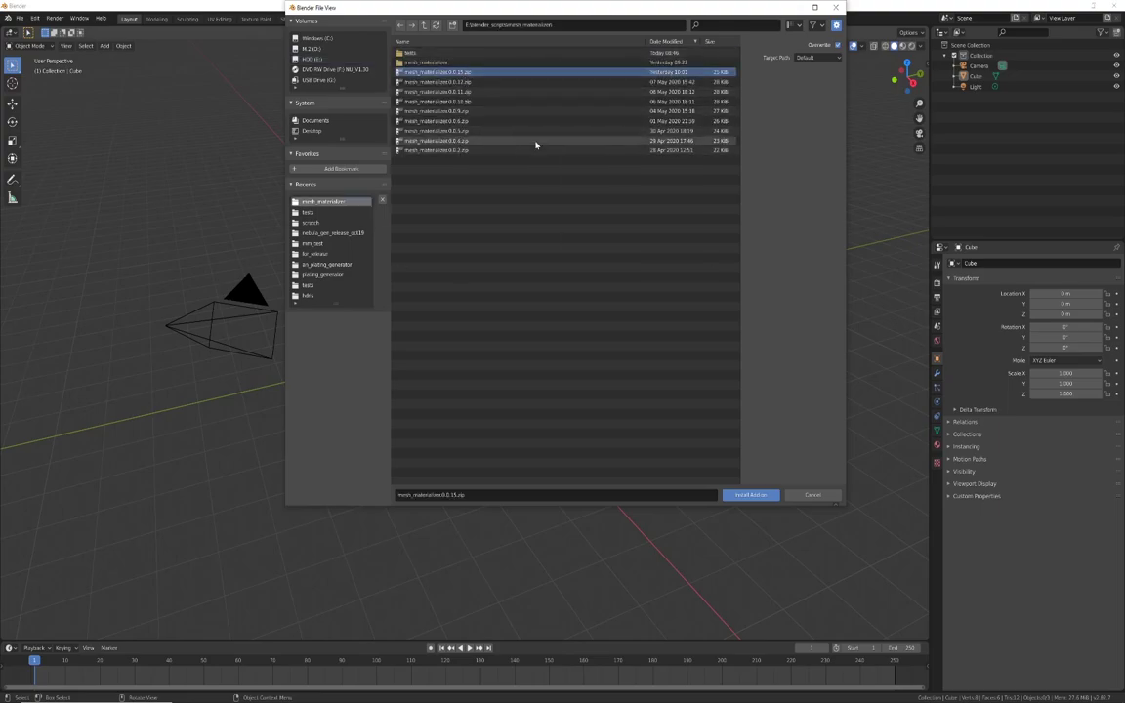
{"action": "left_click", "coordinate": [753, 496]}
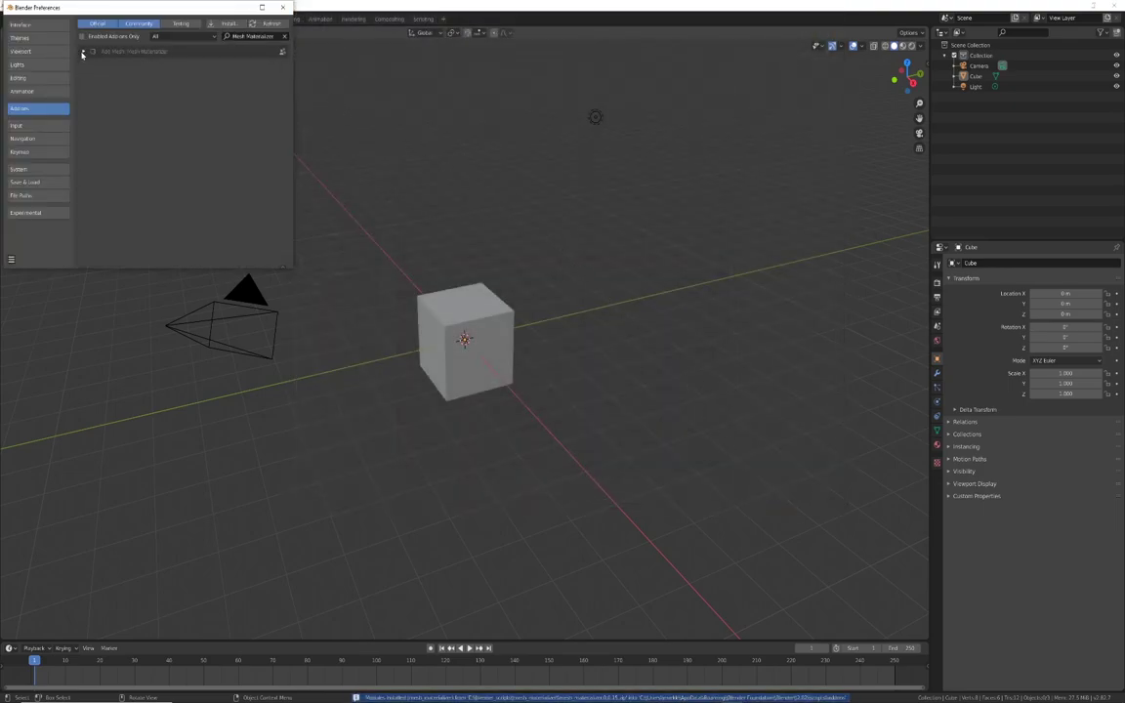
- Expand the Mesh Materializer add-on's details, enable it and close the preferences
{"action": "left_click", "coordinate": [83, 52]}
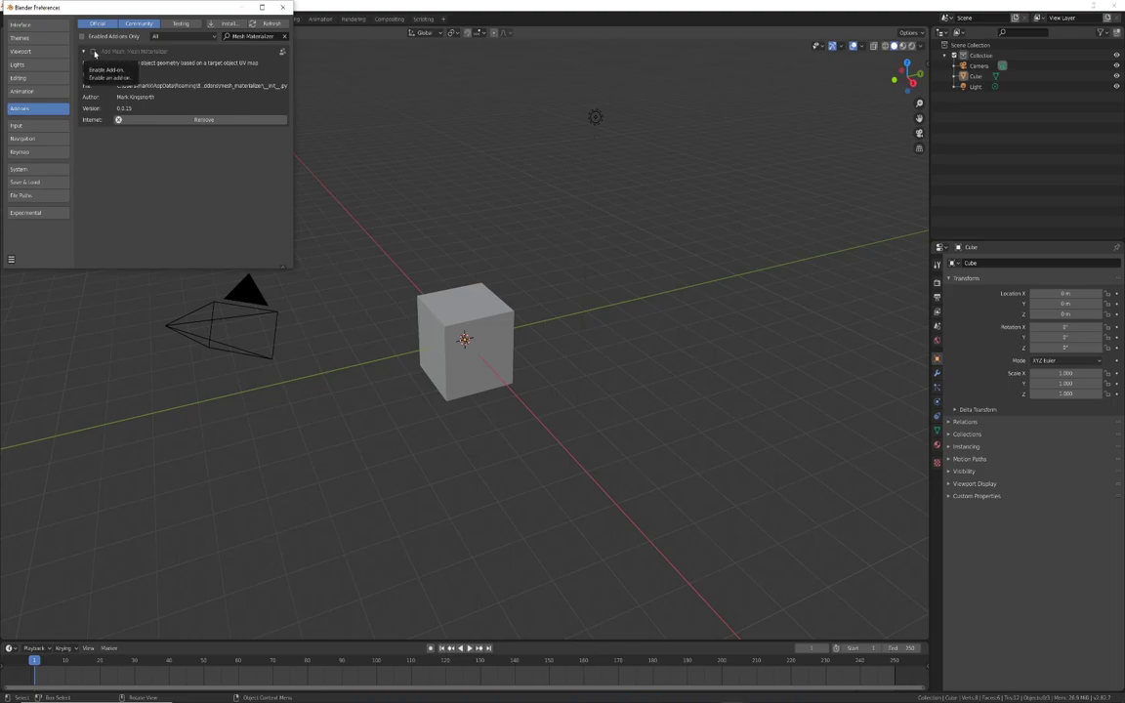
{"action": "left_click", "coordinate": [93, 51]}
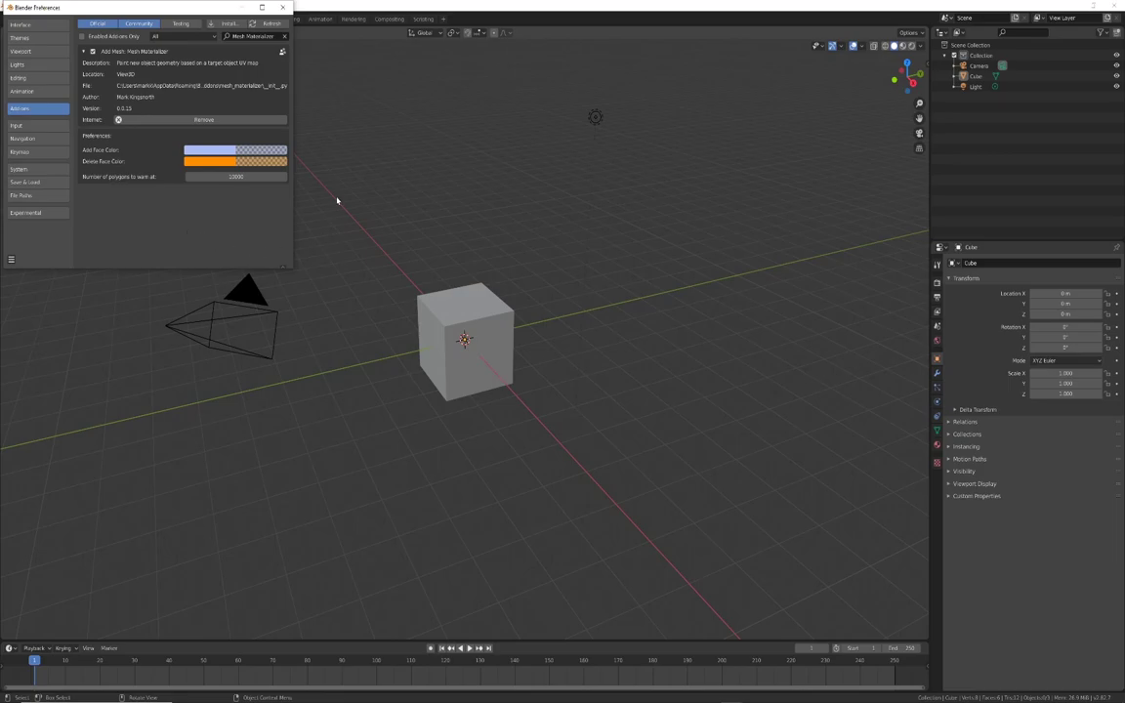
{"action": "left_click", "coordinate": [282, 7]}
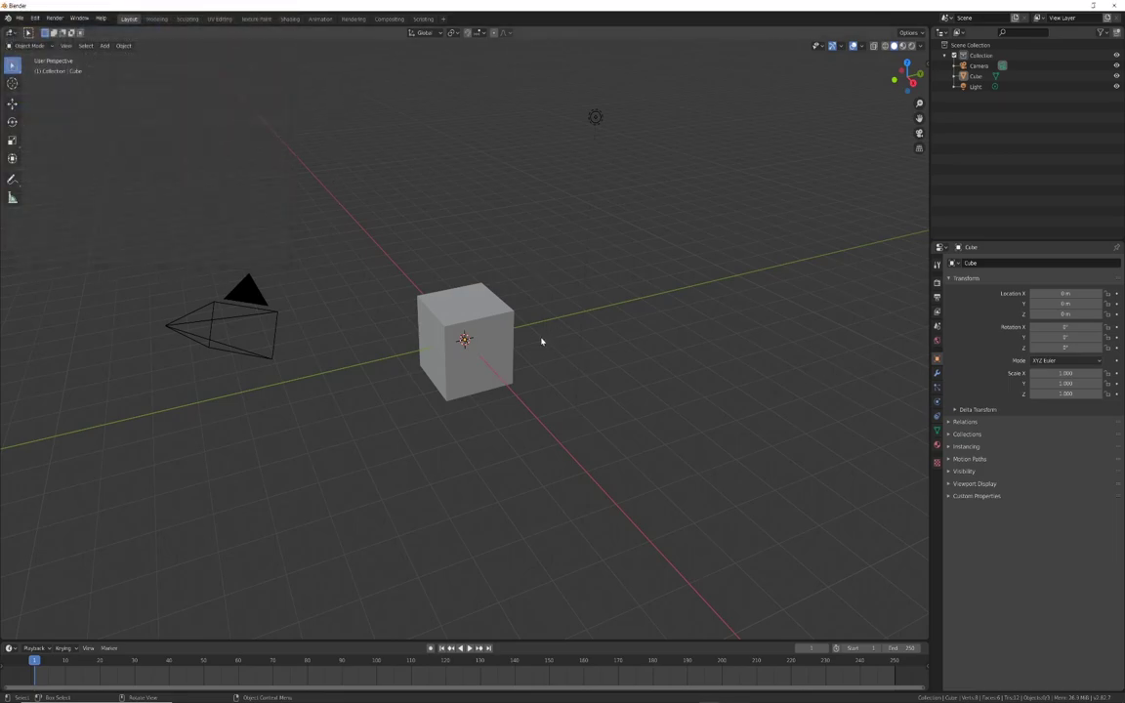
- Subdivide the whole default cube mesh with 10 cuts and return to Object Mode
{"action": "left_click", "coordinate": [479, 320]}
{"action": "scroll", "coordinate": [478, 320], "scroll_direction": "up", "scroll_amount": 5}
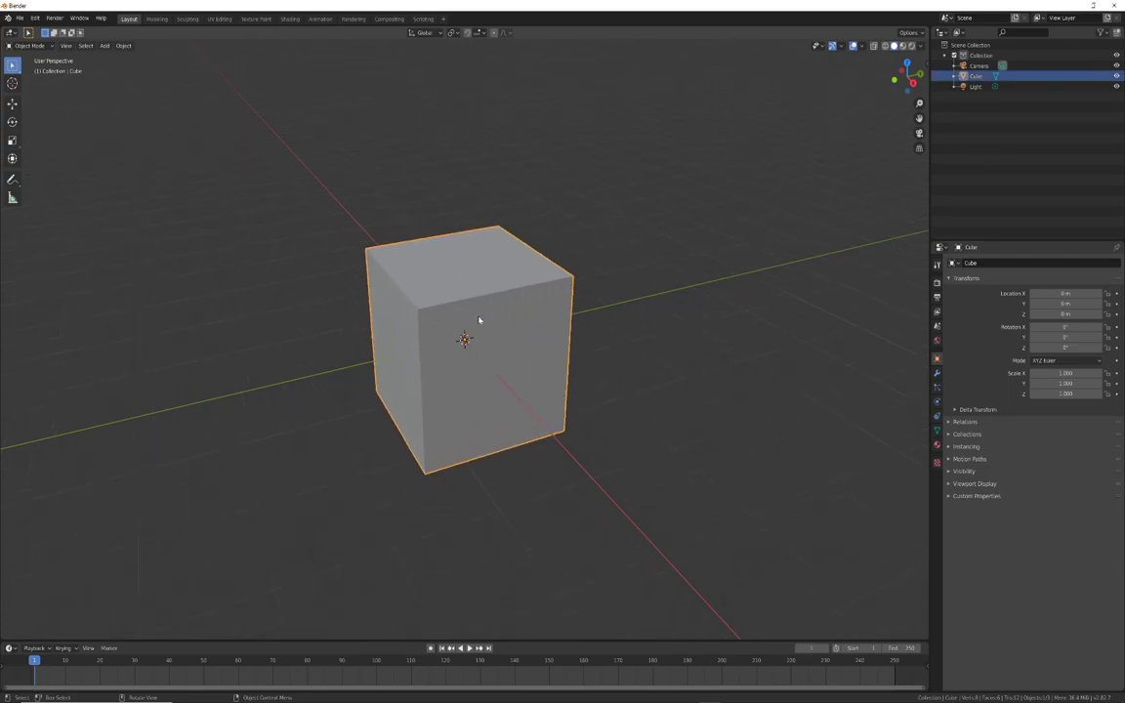
{"action": "key", "text": "Tab"}
{"action": "right_click", "coordinate": [478, 318]}
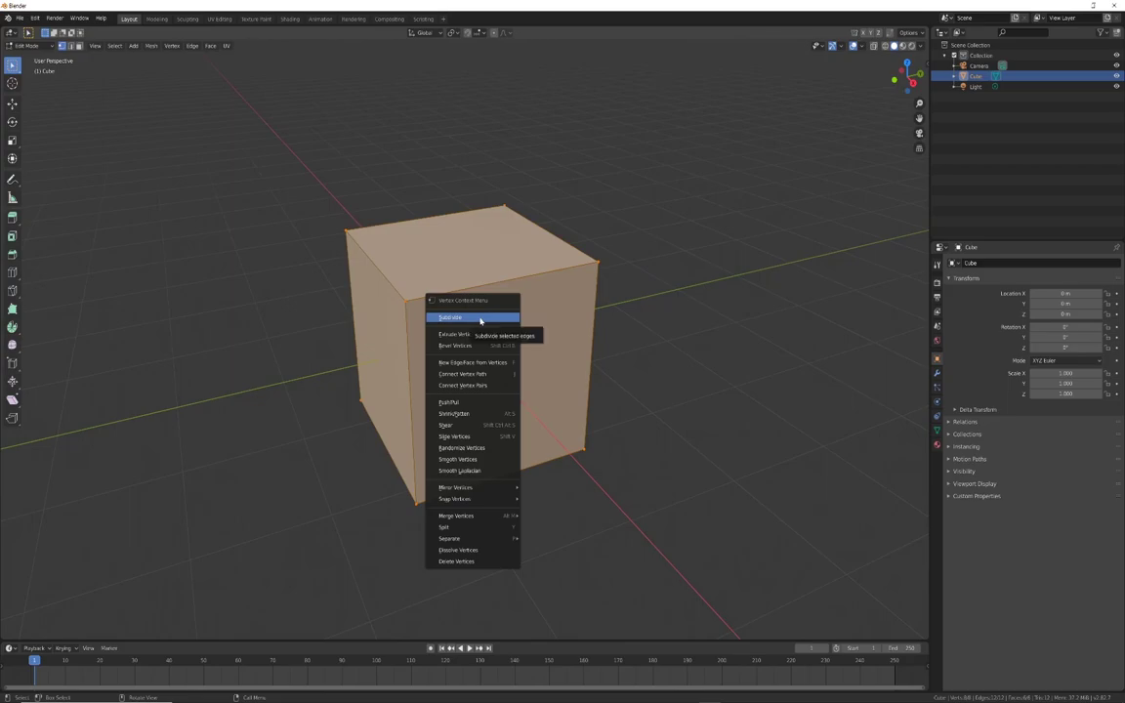
{"action": "left_click", "coordinate": [478, 318]}
{"action": "left_click", "coordinate": [48, 631]}
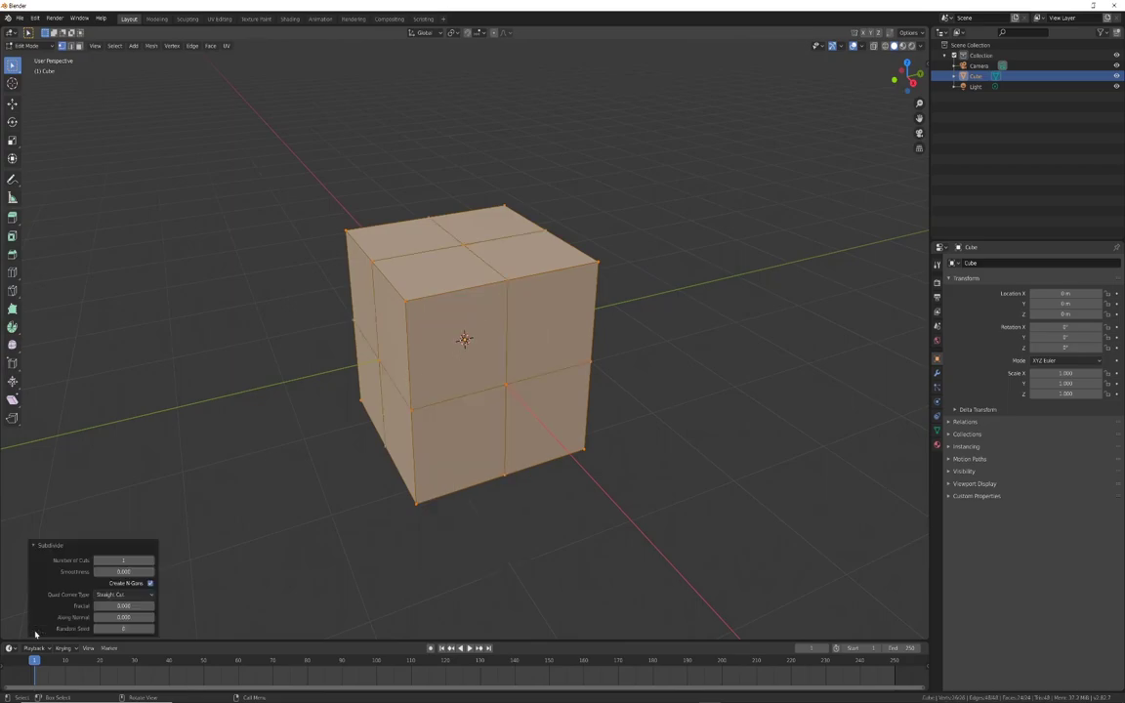
{"action": "type", "text": "10"}
{"action": "key", "text": "Return"}
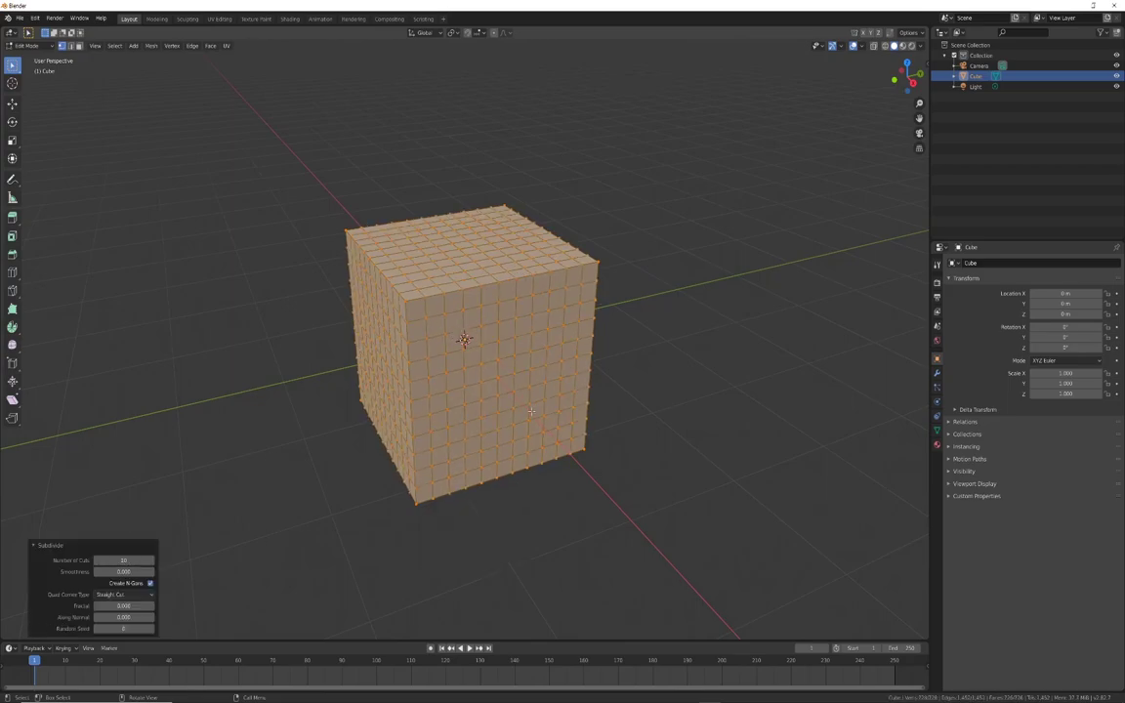
{"action": "key", "text": "Tab"}
- Add a torus and move it in the horizontal plane behind the cube, by about -2.39 m in X and 3.17 m in Y
{"action": "key", "text": "shift+a"}
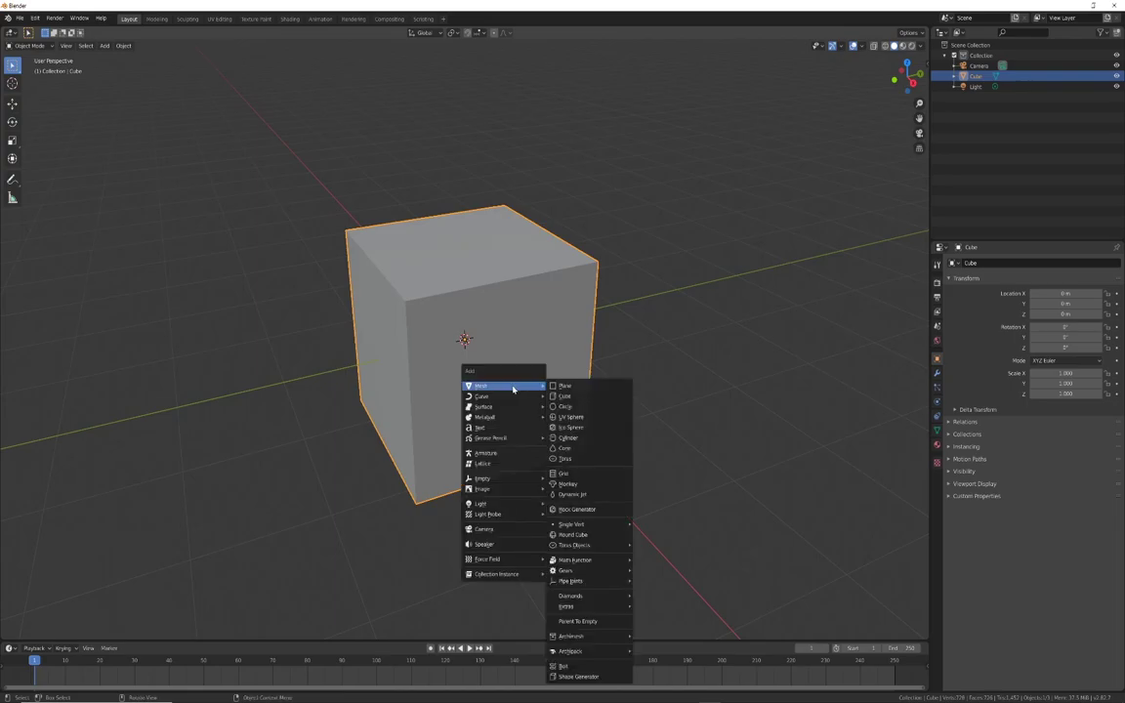
{"action": "left_click", "coordinate": [566, 460]}
{"action": "key", "text": "g"}
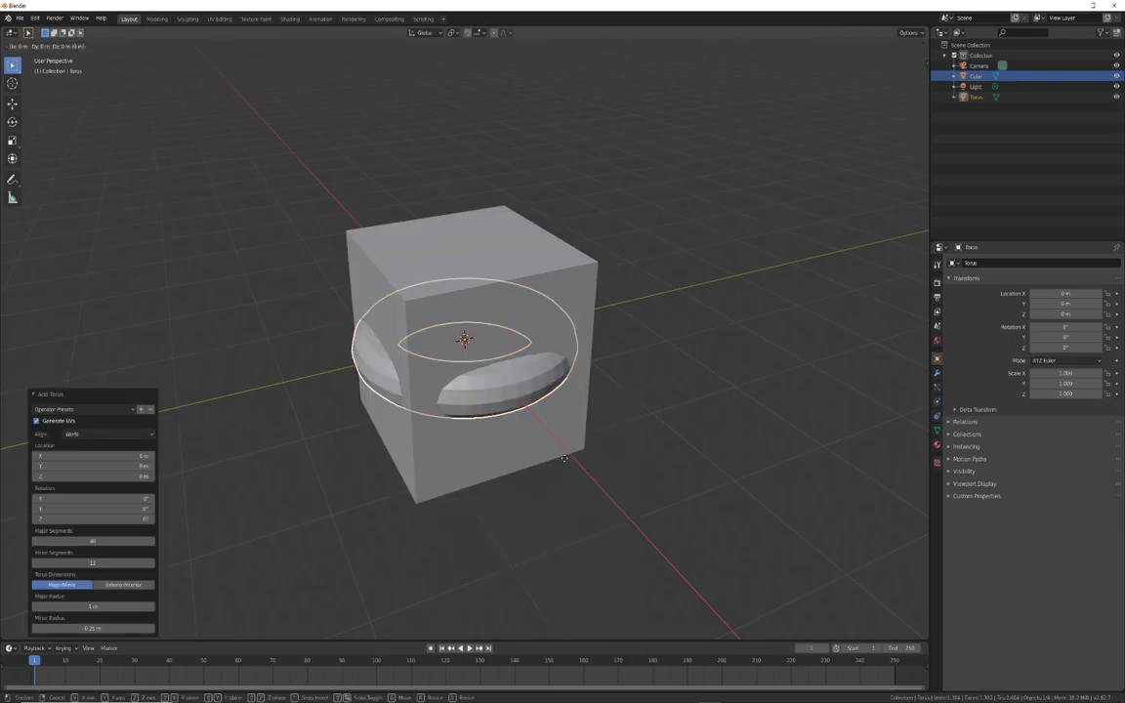
{"action": "key", "text": "shift+z"}
{"action": "left_click", "coordinate": [703, 338]}
- Add a UV sphere and move it horizontally beside the cube, by about 0.94 m in X and 2.97 m in Y
{"action": "key", "text": "shift+a"}
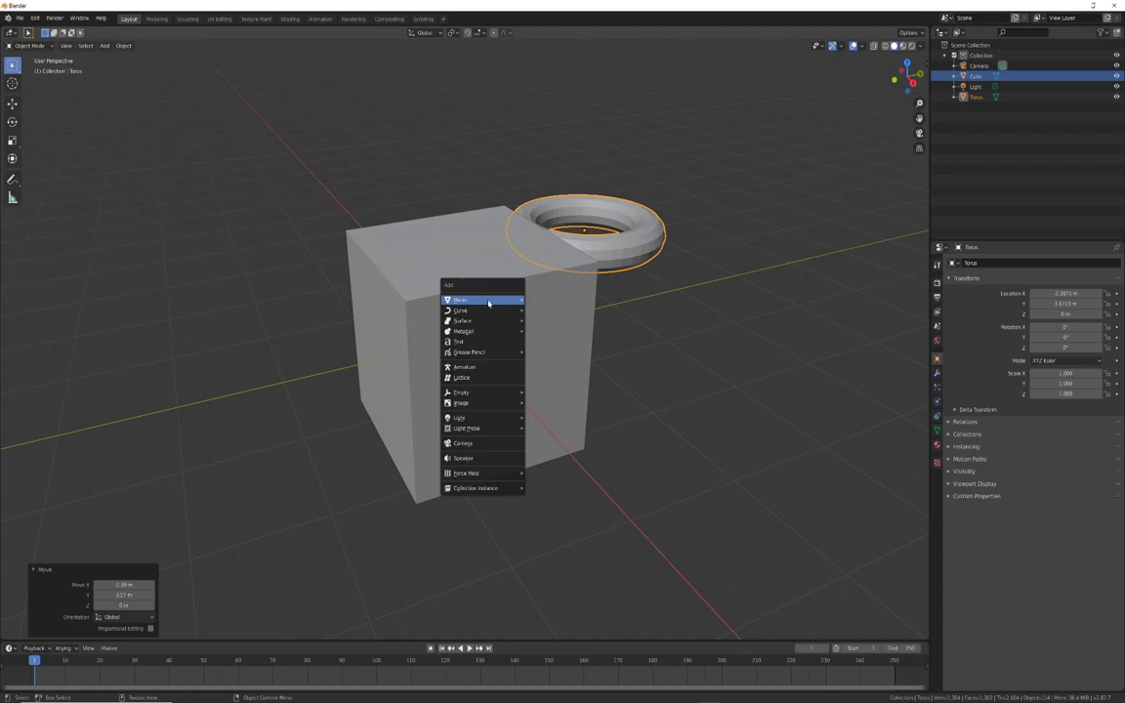
{"action": "mouse_move", "coordinate": [479, 299]}
{"action": "left_click", "coordinate": [548, 332]}
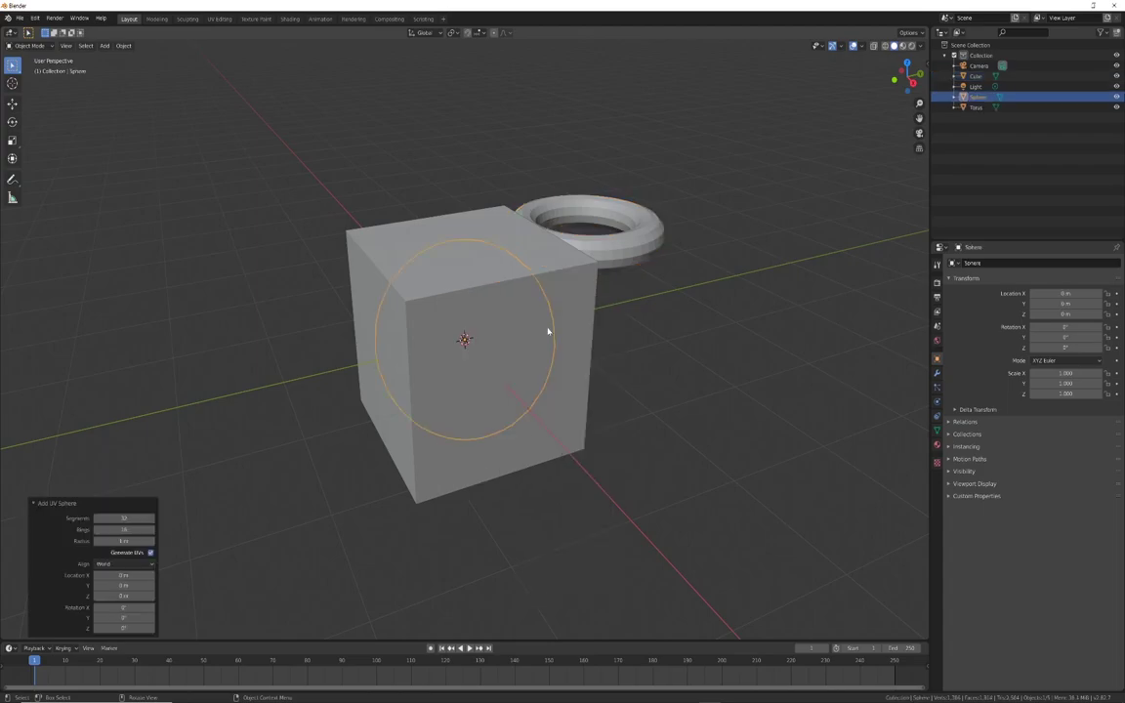
{"action": "key", "text": "g"}
{"action": "key", "text": "shift+z"}
{"action": "left_click", "coordinate": [815, 312]}
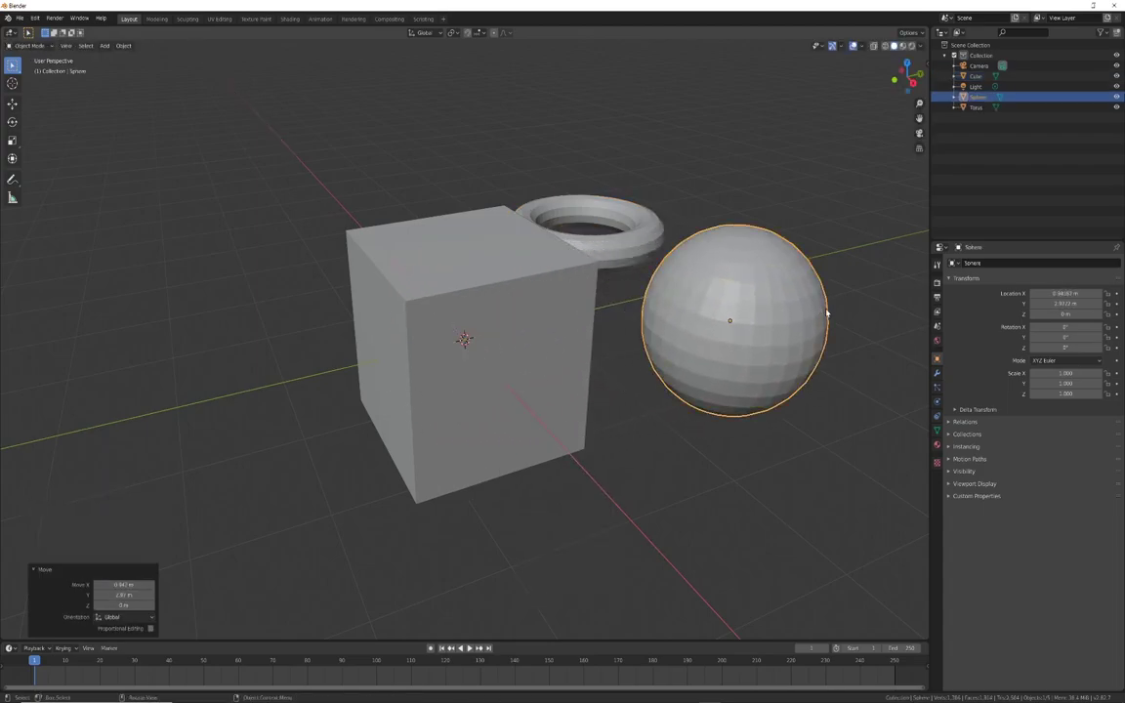
- Show the Mesh Materializer settings and add the sphere as a source object by picking it in the scene
{"action": "key", "text": "n"}
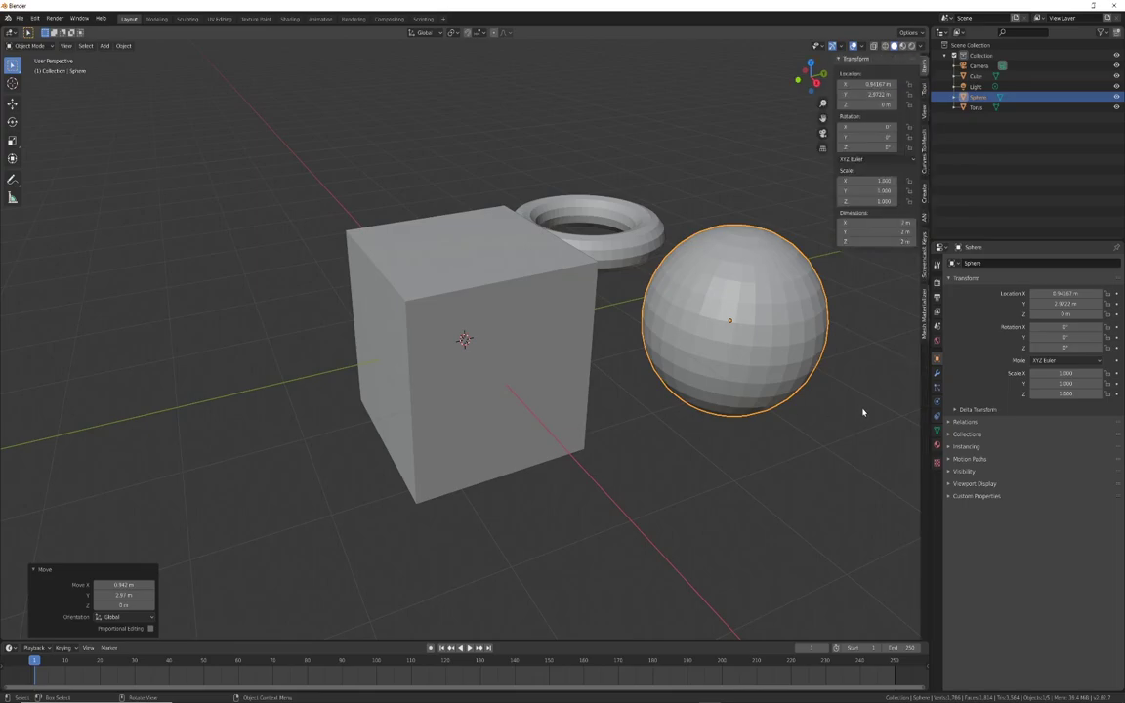
{"action": "left_click", "coordinate": [926, 326]}
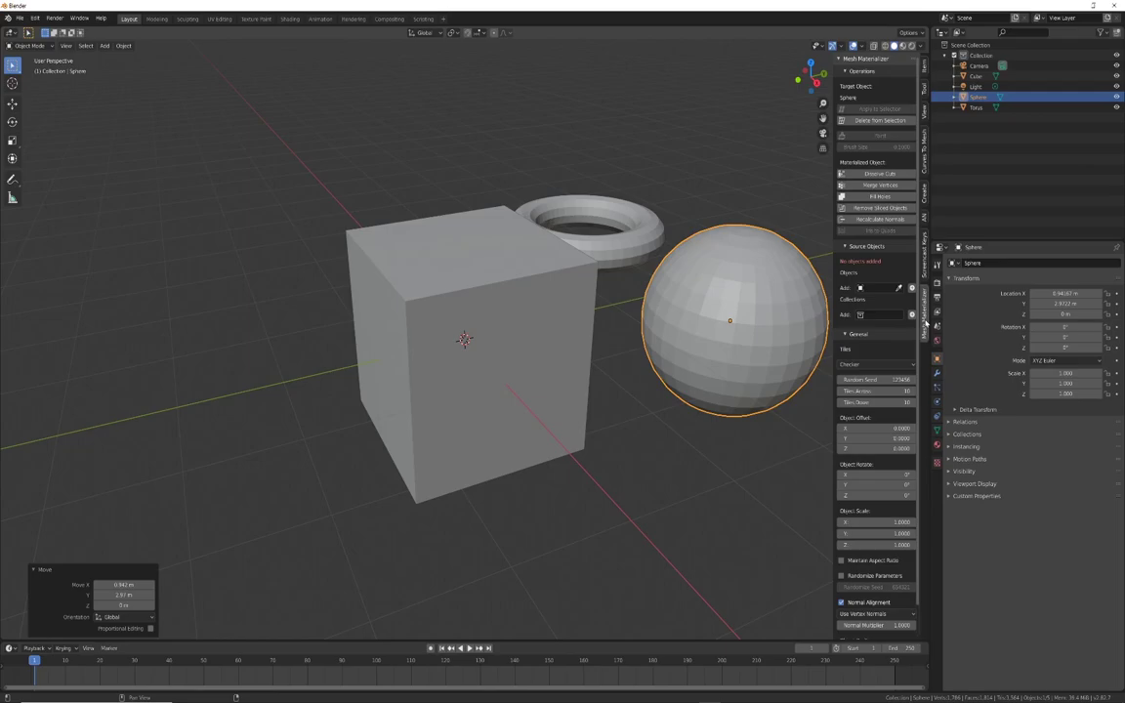
{"action": "left_click", "coordinate": [900, 288]}
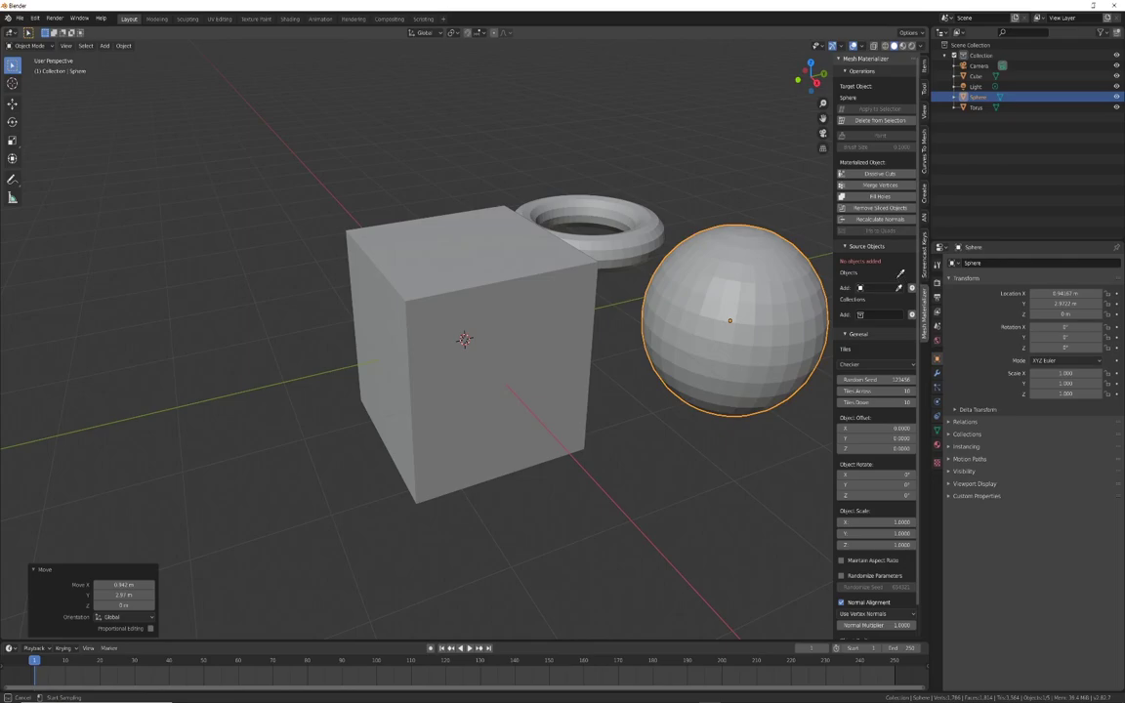
{"action": "left_click", "coordinate": [861, 288]}
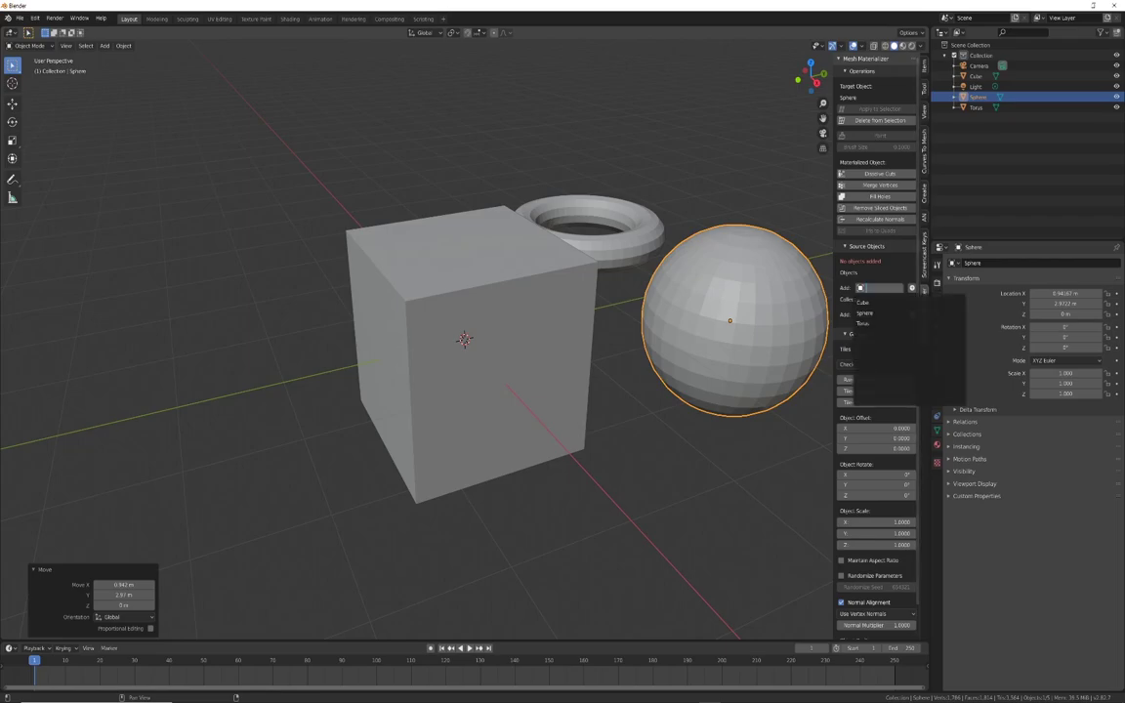
{"action": "left_click", "coordinate": [900, 290]}
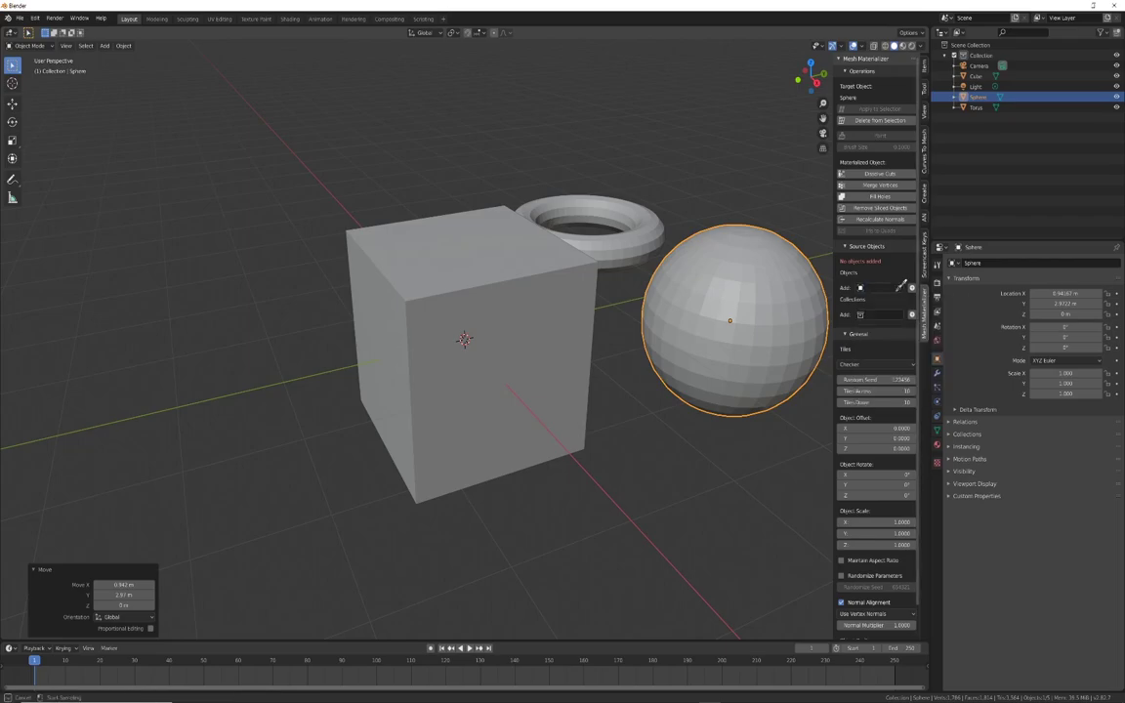
{"action": "left_click", "coordinate": [772, 250]}
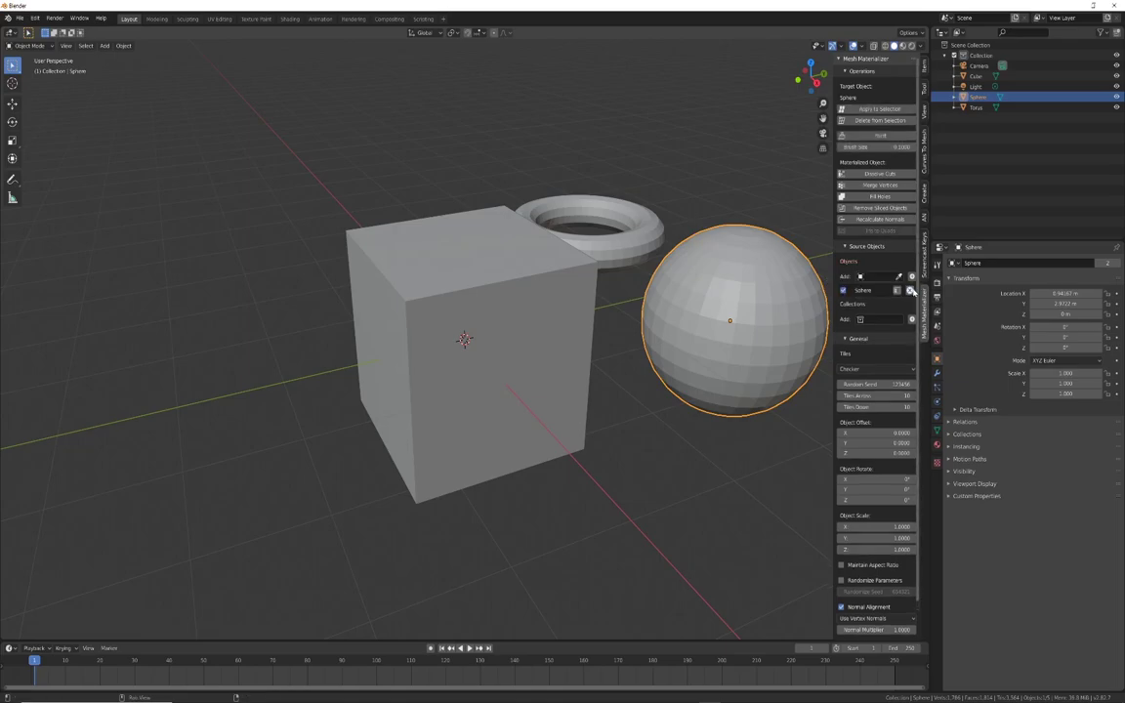
- Add the torus as a second source object and select the cube as the target object
{"action": "left_click", "coordinate": [899, 277]}
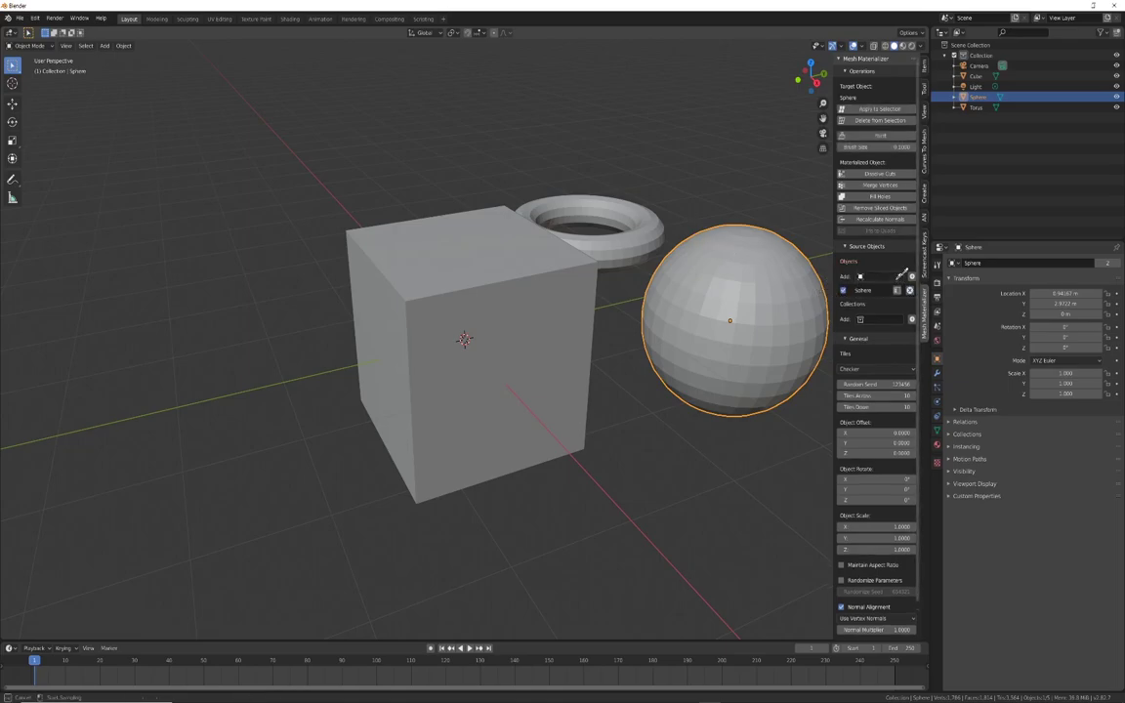
{"action": "left_click", "coordinate": [653, 237]}
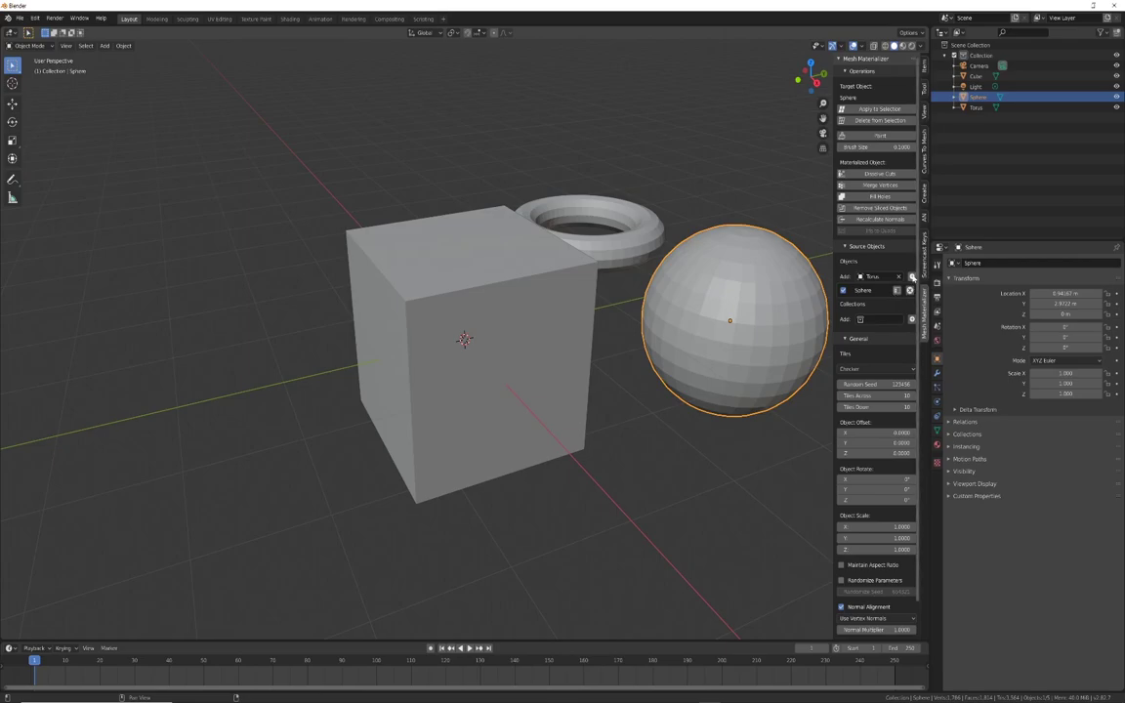
{"action": "left_click", "coordinate": [474, 266]}
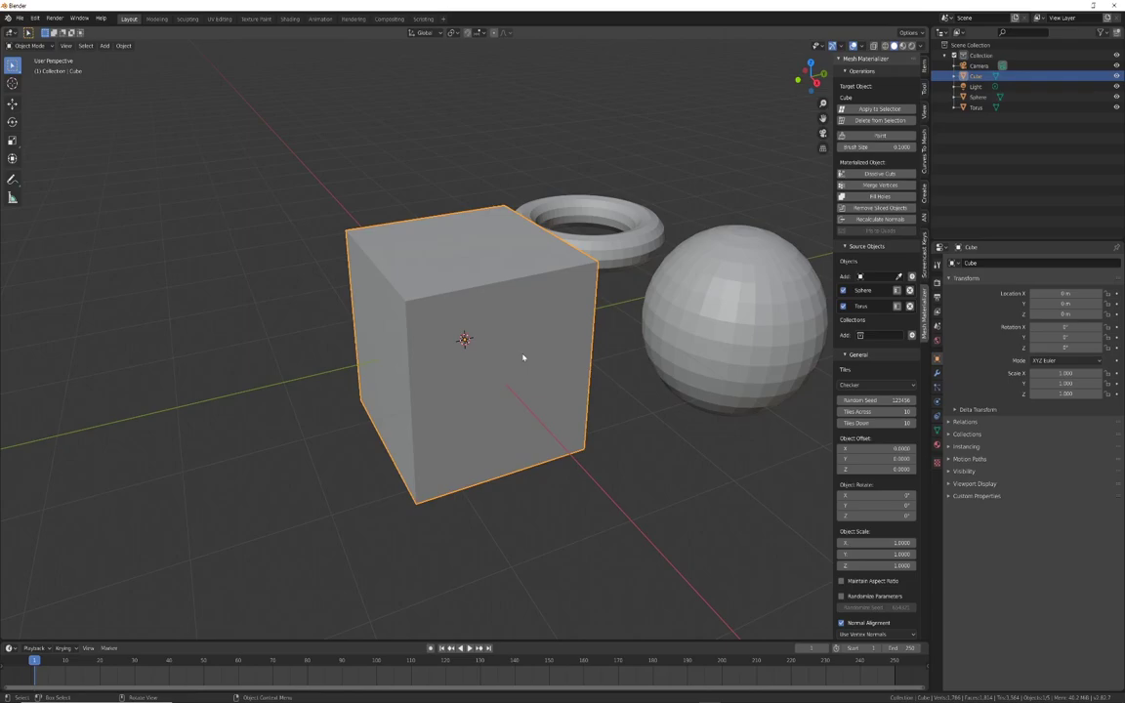
- Select a rectangular region of the cube's top faces extending onto one side in face select mode and apply the source objects to that selection
{"action": "key", "text": "Tab"}
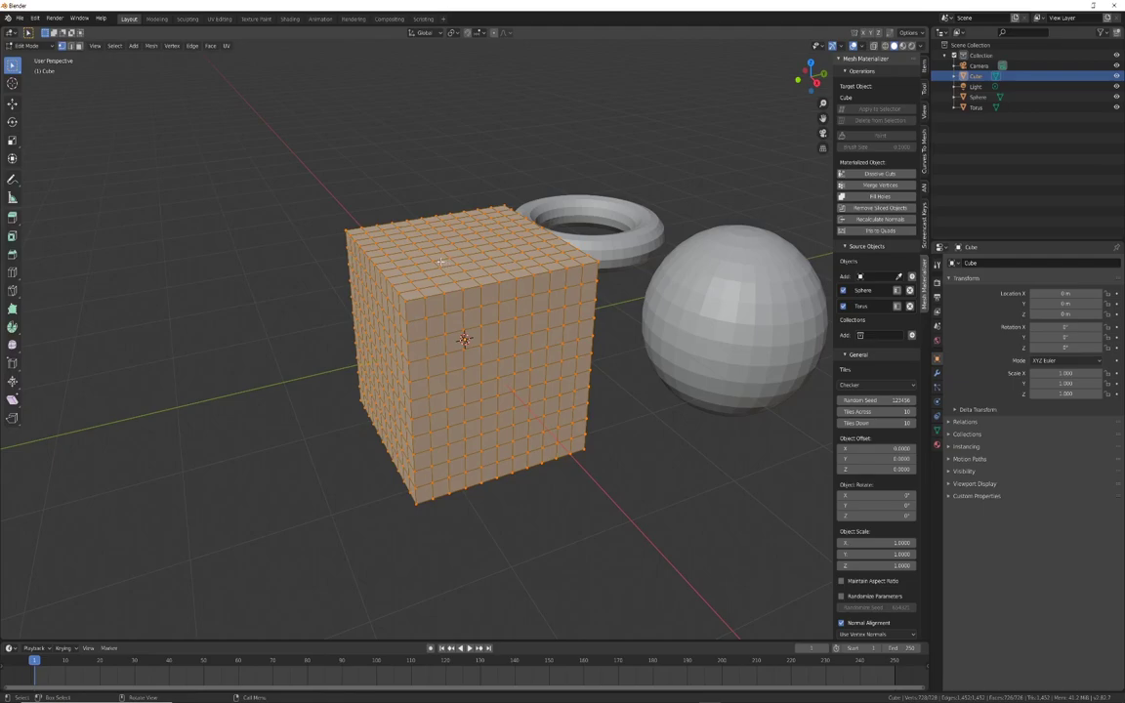
{"action": "middle_click_drag", "start_coordinate": [449, 269], "coordinate": [472, 271]}
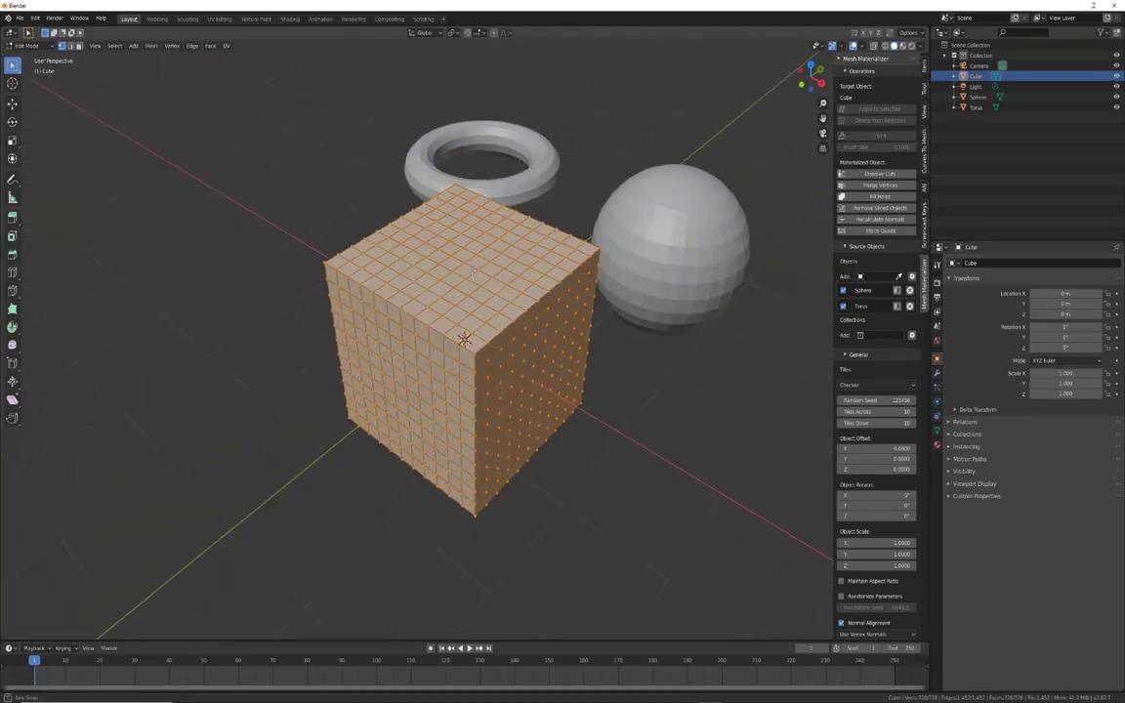
{"action": "left_click", "coordinate": [79, 47]}
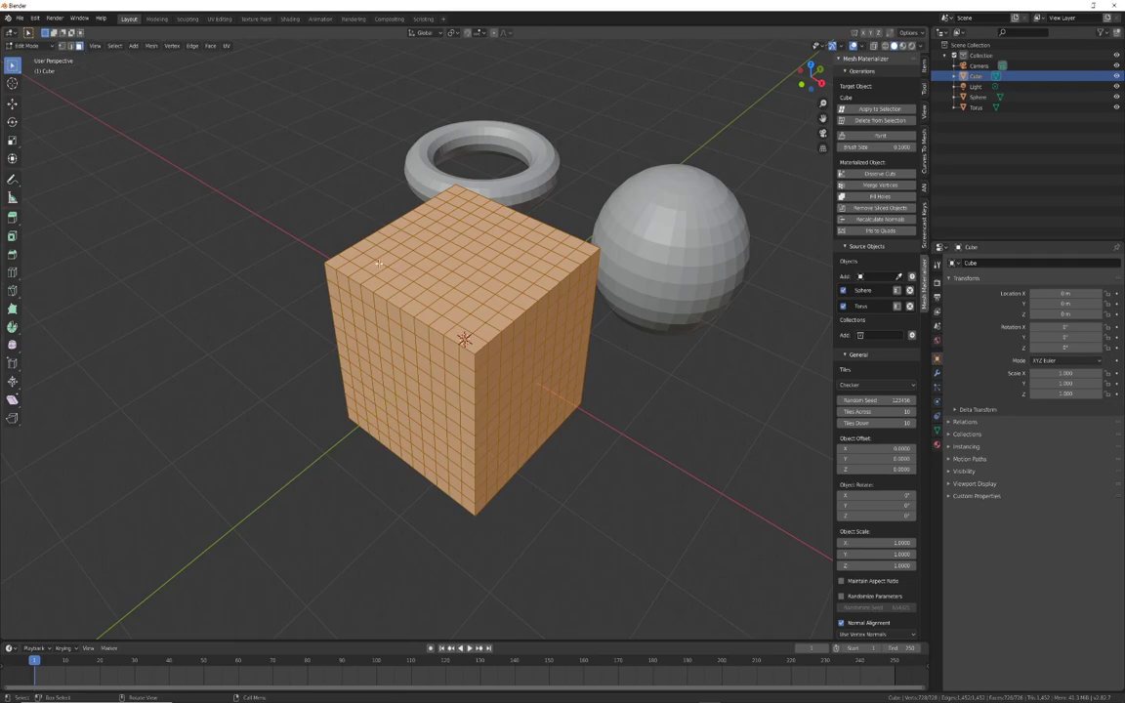
{"action": "left_click", "coordinate": [362, 261]}
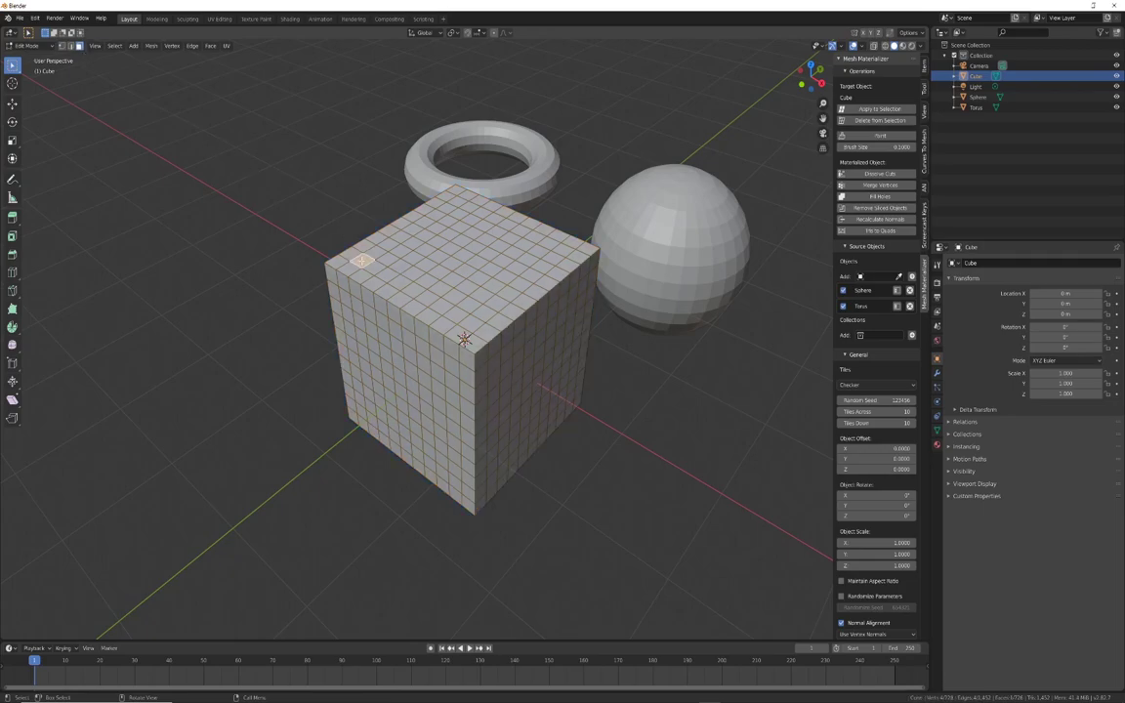
{"action": "left_click", "coordinate": [574, 295], "text": "ctrl+shift"}
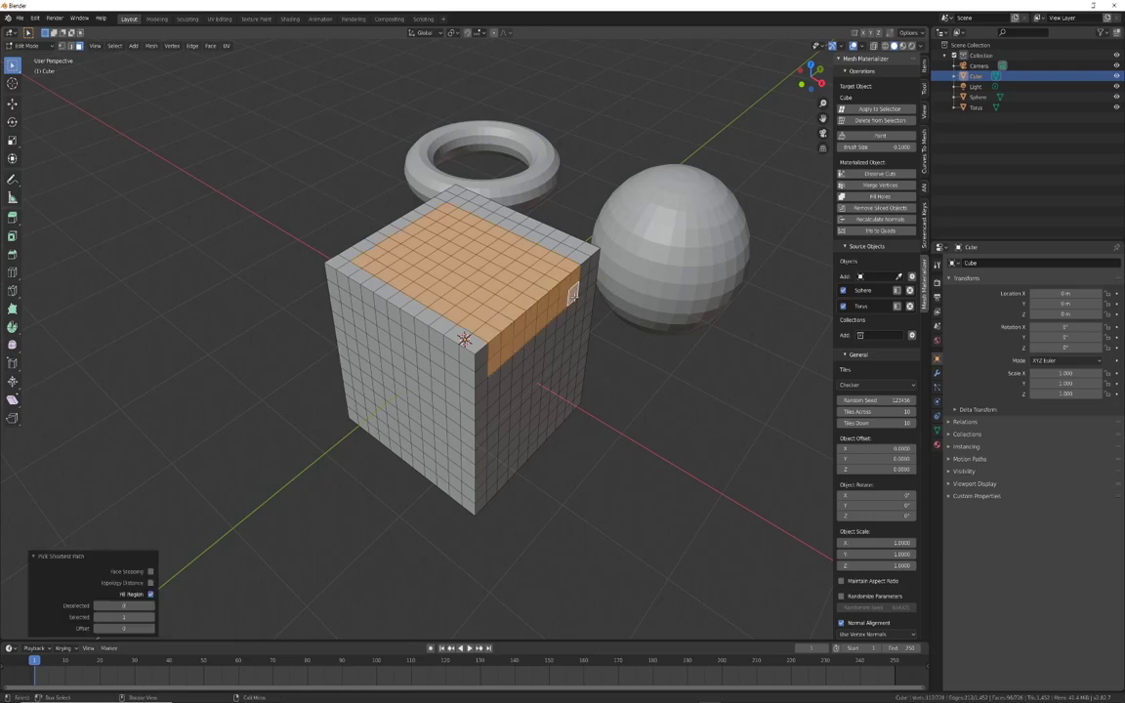
{"action": "left_click", "coordinate": [885, 110]}
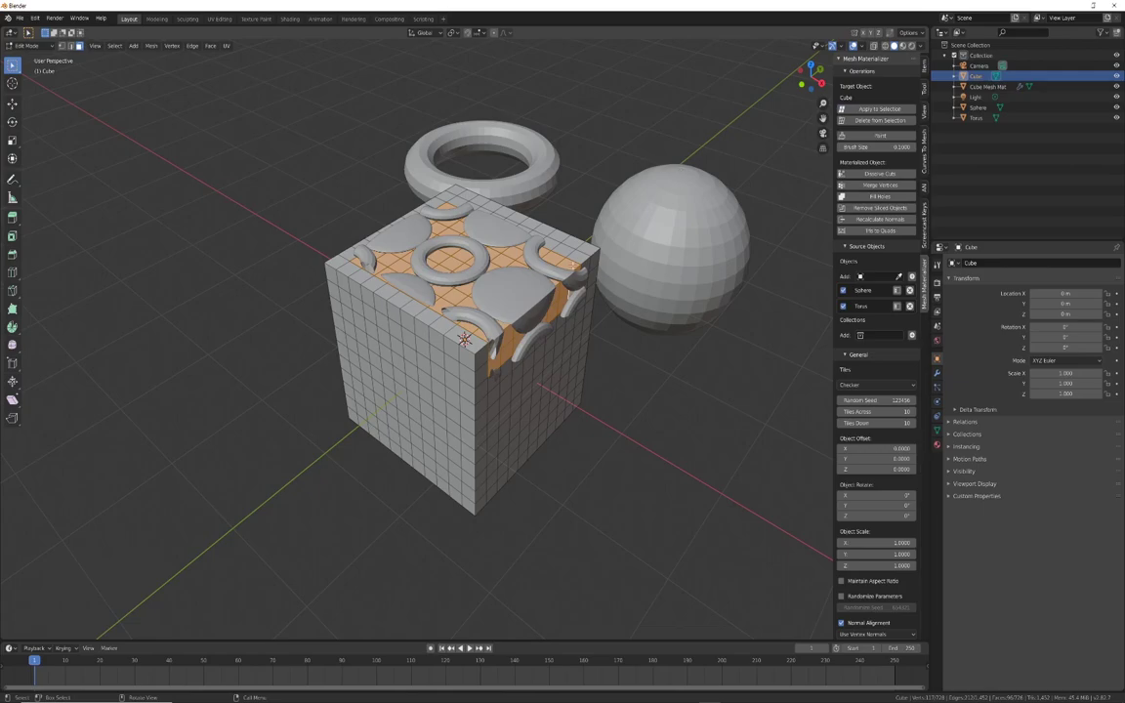
- Paint the sphere and torus pattern across the two side faces around the cube's front vertical edge
{"action": "mouse_move", "coordinate": [547, 293]}
{"action": "middle_mouse_down"}
{"action": "mouse_move", "coordinate": [488, 322]}
{"action": "mouse_move", "coordinate": [547, 244]}
{"action": "mouse_move", "coordinate": [563, 253]}
{"action": "mouse_move", "coordinate": [547, 293]}
{"action": "mouse_move", "coordinate": [596, 245]}
{"action": "mouse_move", "coordinate": [554, 276]}
{"action": "middle_mouse_up"}
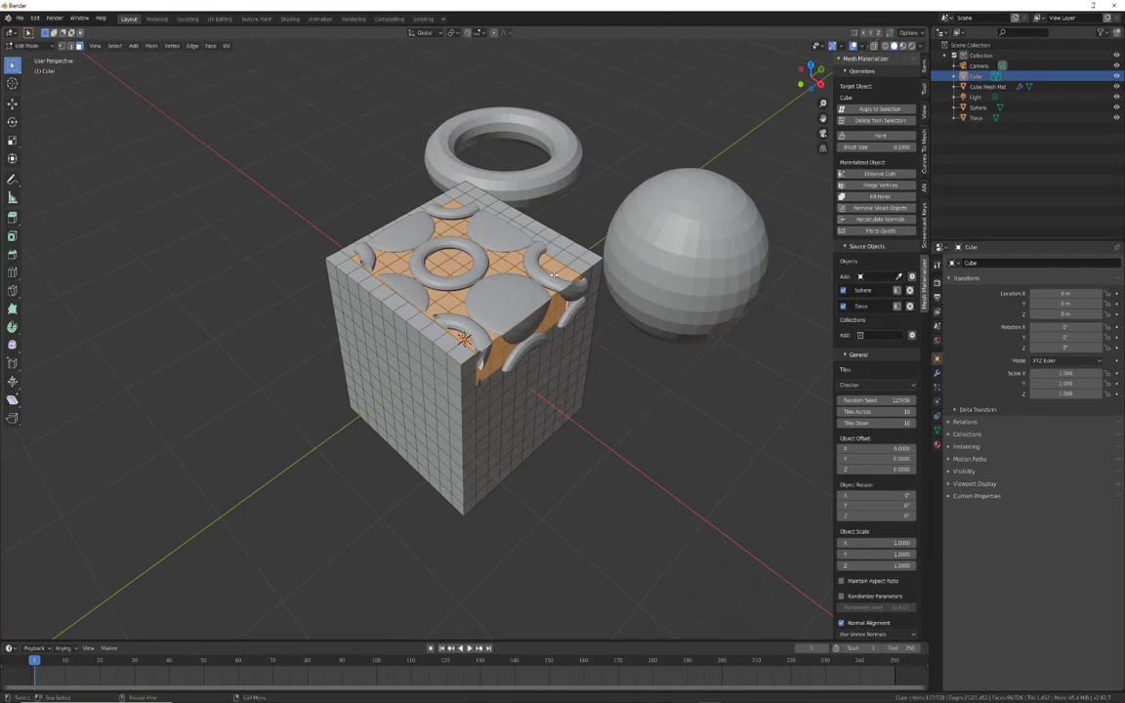
{"action": "scroll", "coordinate": [554, 277], "scroll_direction": "up", "scroll_amount": 3}
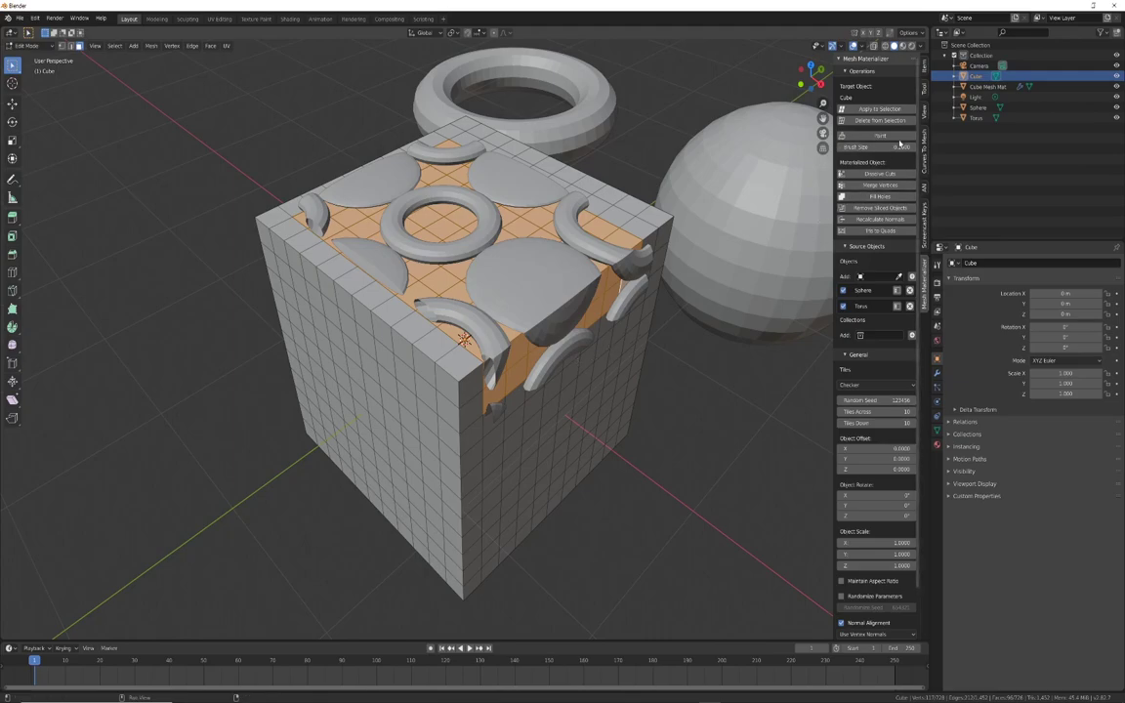
{"action": "left_click", "coordinate": [901, 136]}
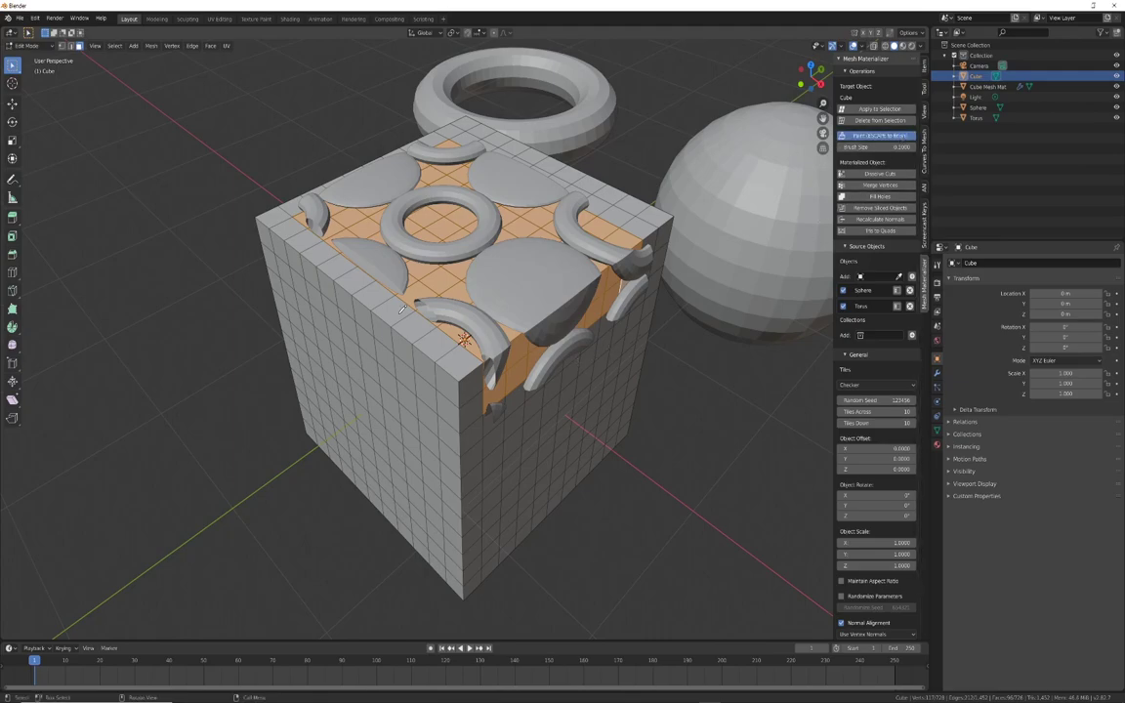
{"action": "mouse_move", "coordinate": [392, 395]}
{"action": "left_mouse_down"}
{"action": "mouse_move", "coordinate": [417, 293]}
{"action": "mouse_move", "coordinate": [382, 345]}
{"action": "mouse_move", "coordinate": [470, 407]}
{"action": "mouse_move", "coordinate": [553, 363]}
{"action": "mouse_move", "coordinate": [517, 459]}
{"action": "mouse_move", "coordinate": [571, 456]}
{"action": "mouse_move", "coordinate": [609, 367]}
{"action": "mouse_move", "coordinate": [533, 414]}
{"action": "mouse_move", "coordinate": [549, 430]}
{"action": "mouse_move", "coordinate": [496, 423]}
{"action": "left_mouse_up"}
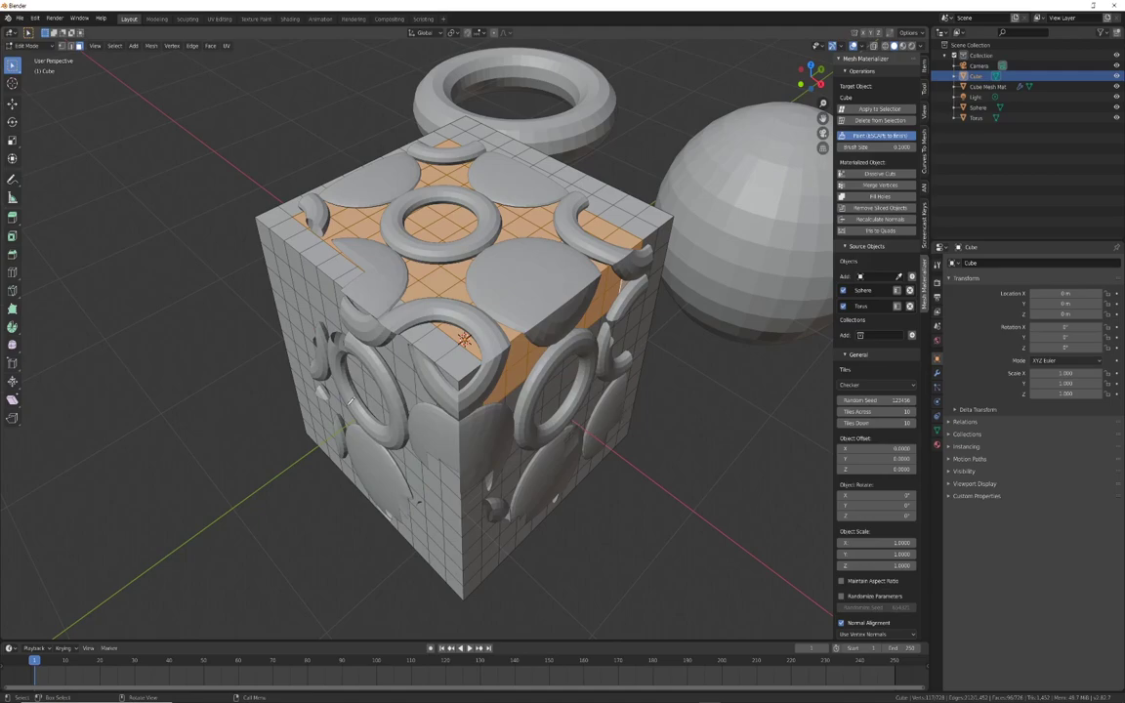
- Erase part of the painted pattern from one side face of the cube with the paint brush and finish painting
{"action": "mouse_move", "coordinate": [317, 360]}
{"action": "middle_mouse_down"}
{"action": "mouse_move", "coordinate": [440, 339]}
{"action": "mouse_move", "coordinate": [386, 343]}
{"action": "middle_mouse_up"}
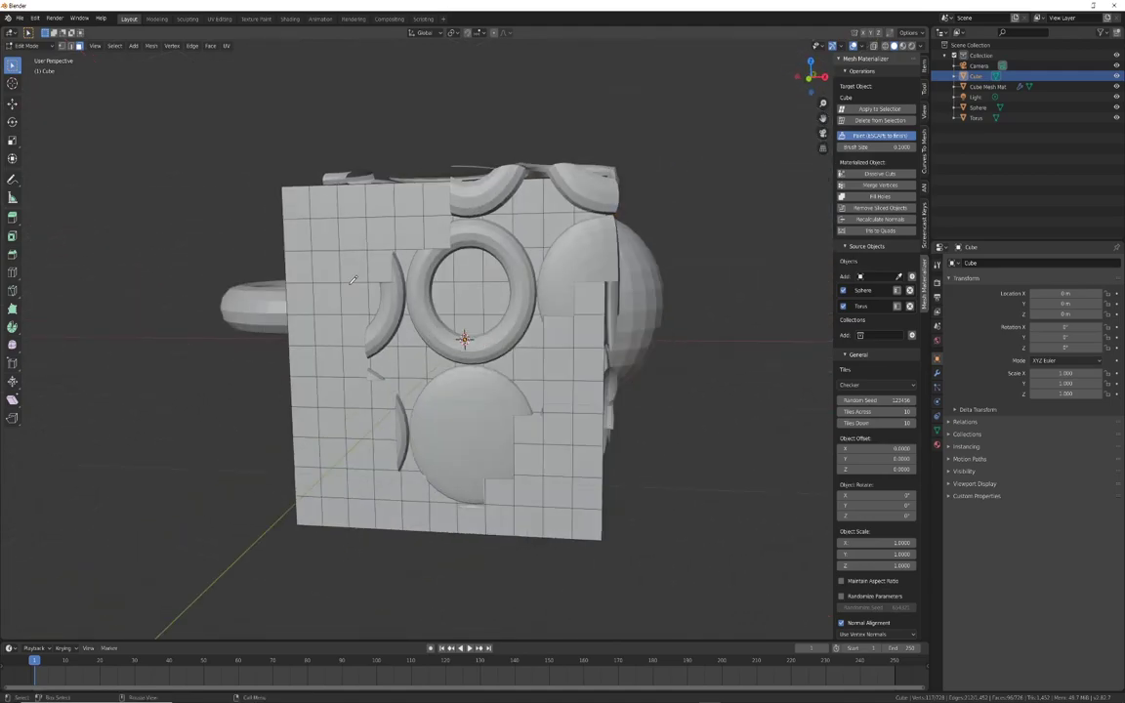
{"action": "mouse_move", "coordinate": [347, 229]}
{"action": "left_mouse_down"}
{"action": "mouse_move", "coordinate": [410, 288]}
{"action": "mouse_move", "coordinate": [562, 381]}
{"action": "left_mouse_up"}
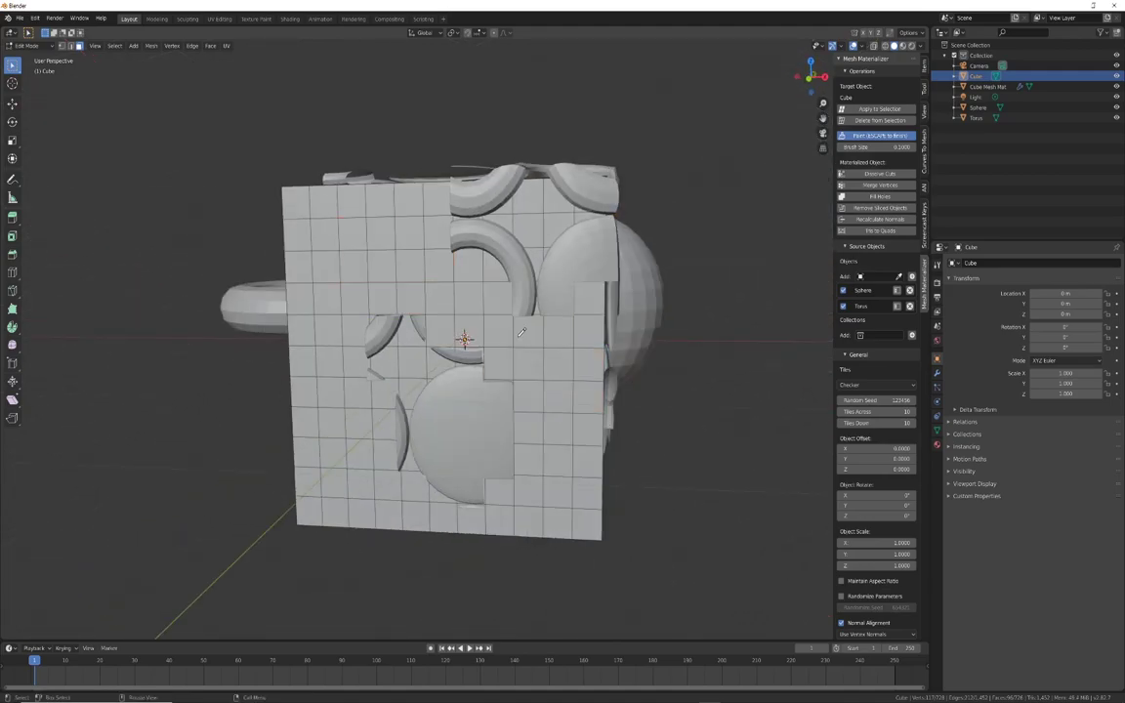
{"action": "mouse_move", "coordinate": [474, 298]}
{"action": "left_mouse_down"}
{"action": "mouse_move", "coordinate": [416, 420]}
{"action": "mouse_move", "coordinate": [398, 338]}
{"action": "mouse_move", "coordinate": [430, 359]}
{"action": "mouse_move", "coordinate": [439, 430]}
{"action": "left_mouse_up"}
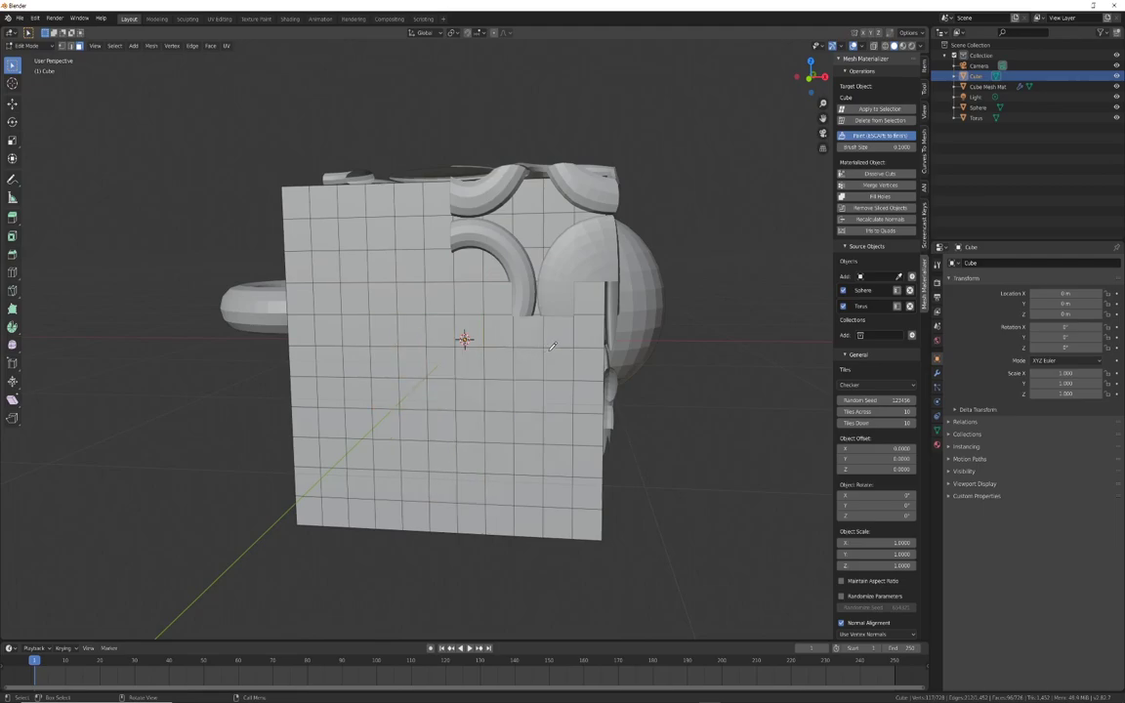
{"action": "middle_click_drag", "start_coordinate": [498, 379], "coordinate": [503, 378]}
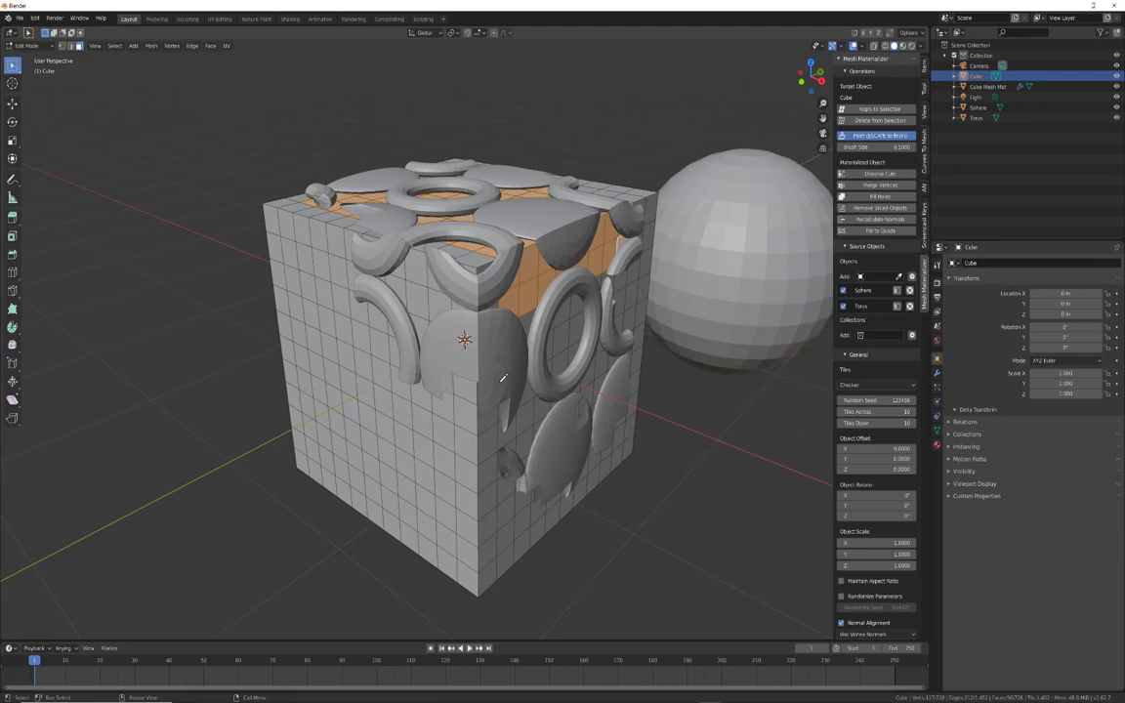
{"action": "key", "text": "Escape"}
- Return to Object Mode and apply the source objects to the entire cube
{"action": "mouse_move", "coordinate": [578, 252]}
{"action": "middle_mouse_down"}
{"action": "mouse_move", "coordinate": [507, 237]}
{"action": "mouse_move", "coordinate": [564, 269]}
{"action": "middle_mouse_up"}
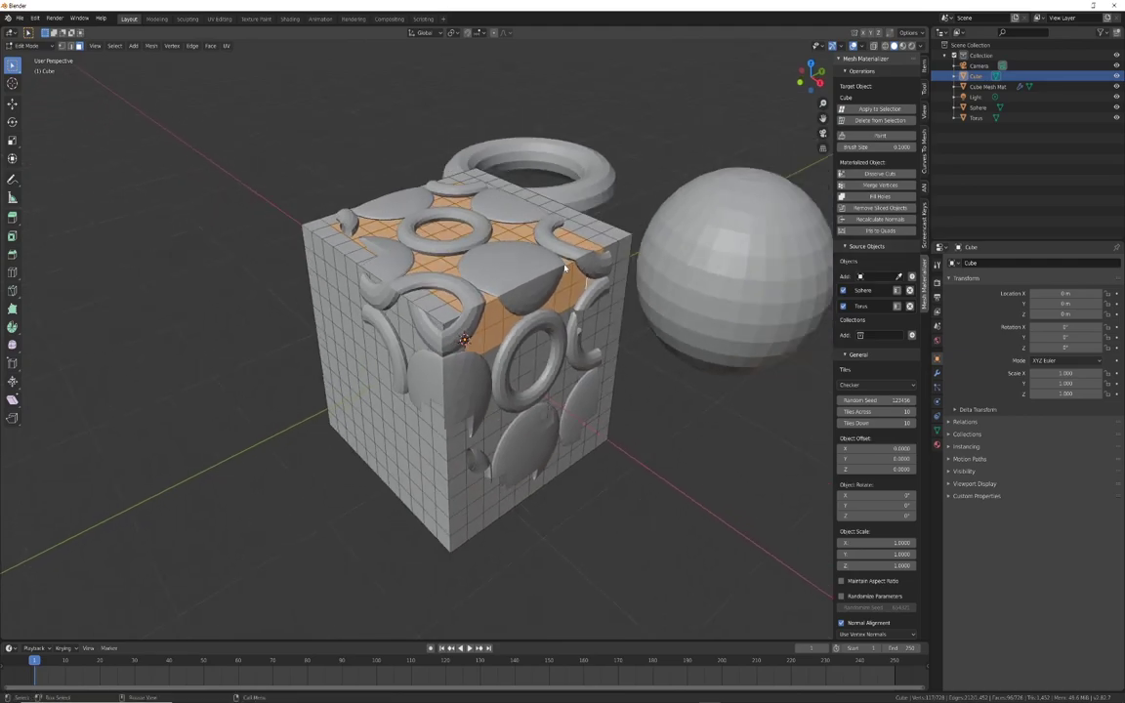
{"action": "key", "text": "Tab"}
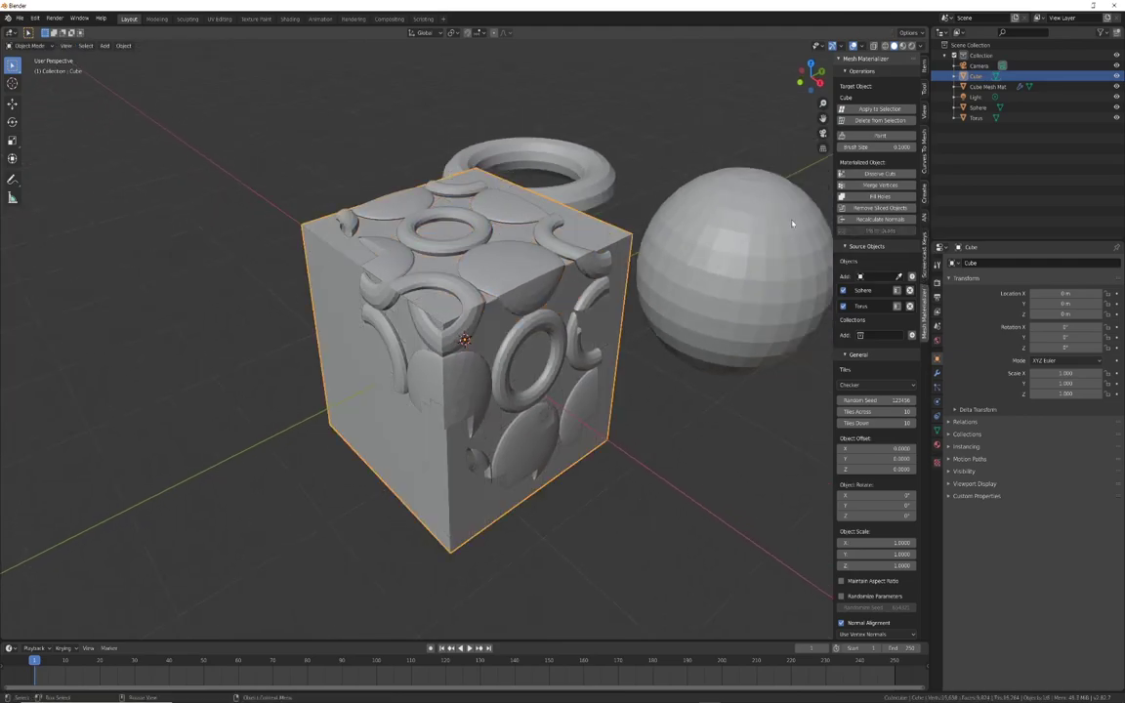
{"action": "left_click", "coordinate": [877, 108]}
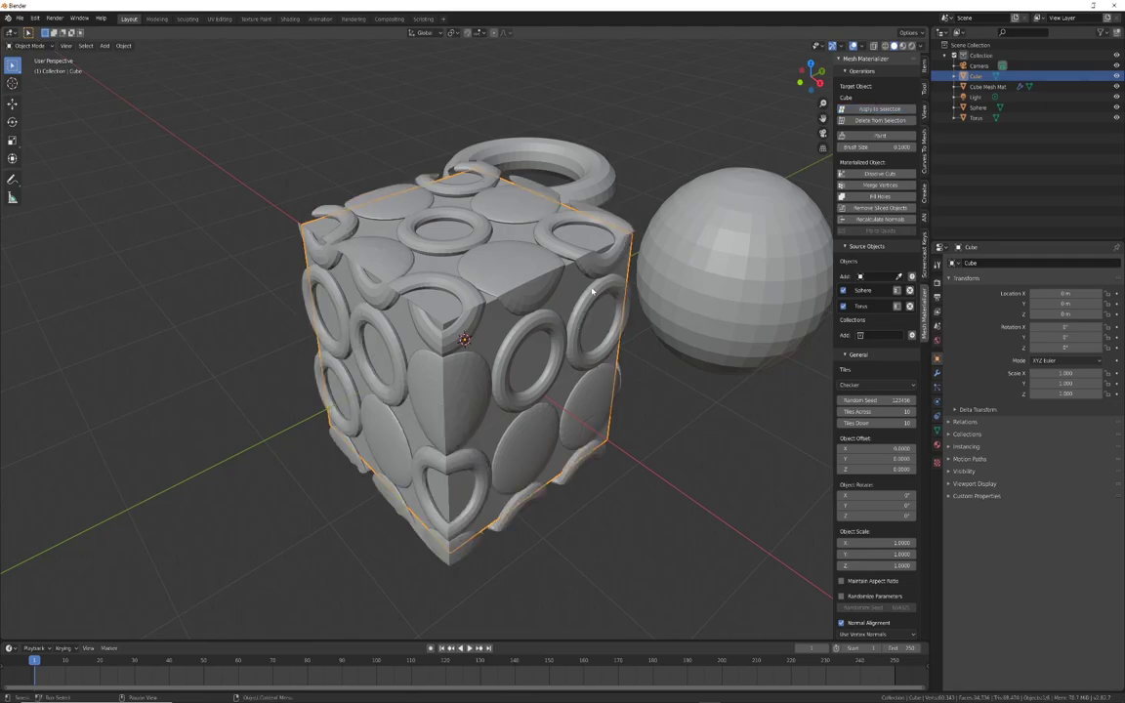
{"action": "middle_click_drag", "start_coordinate": [671, 258], "coordinate": [676, 422]}
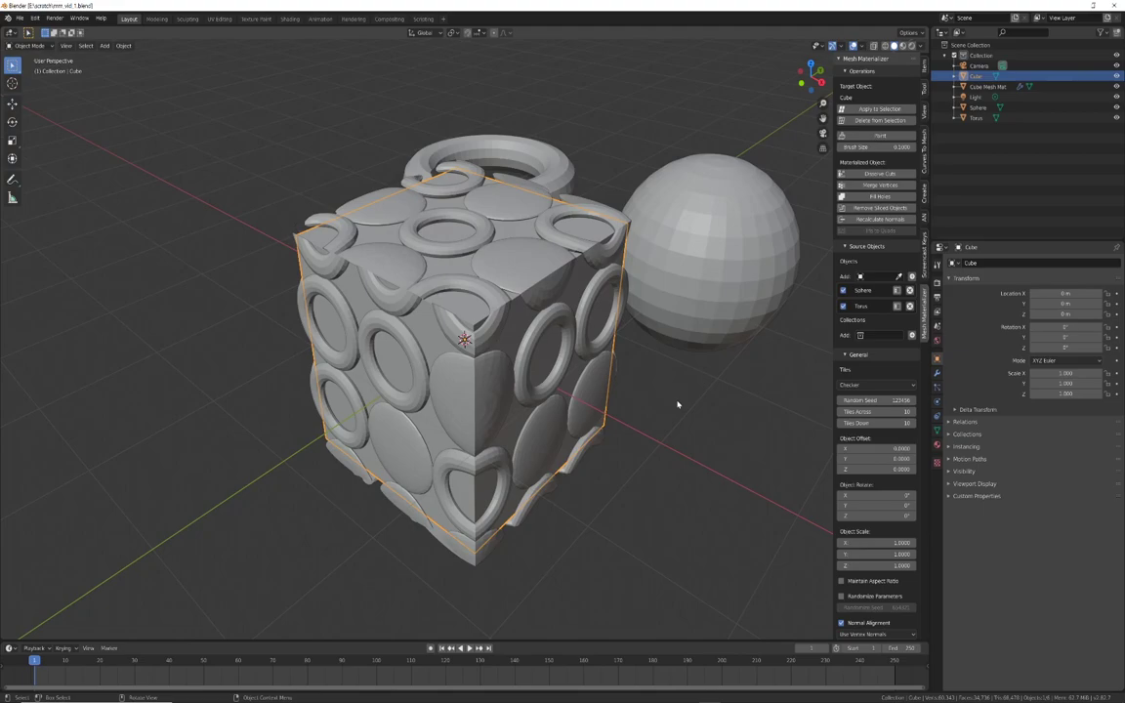
- Select the materialized mesh on the cube, enter Edit Mode and dissolve the cuts in its geometry
{"action": "left_click", "coordinate": [502, 261]}
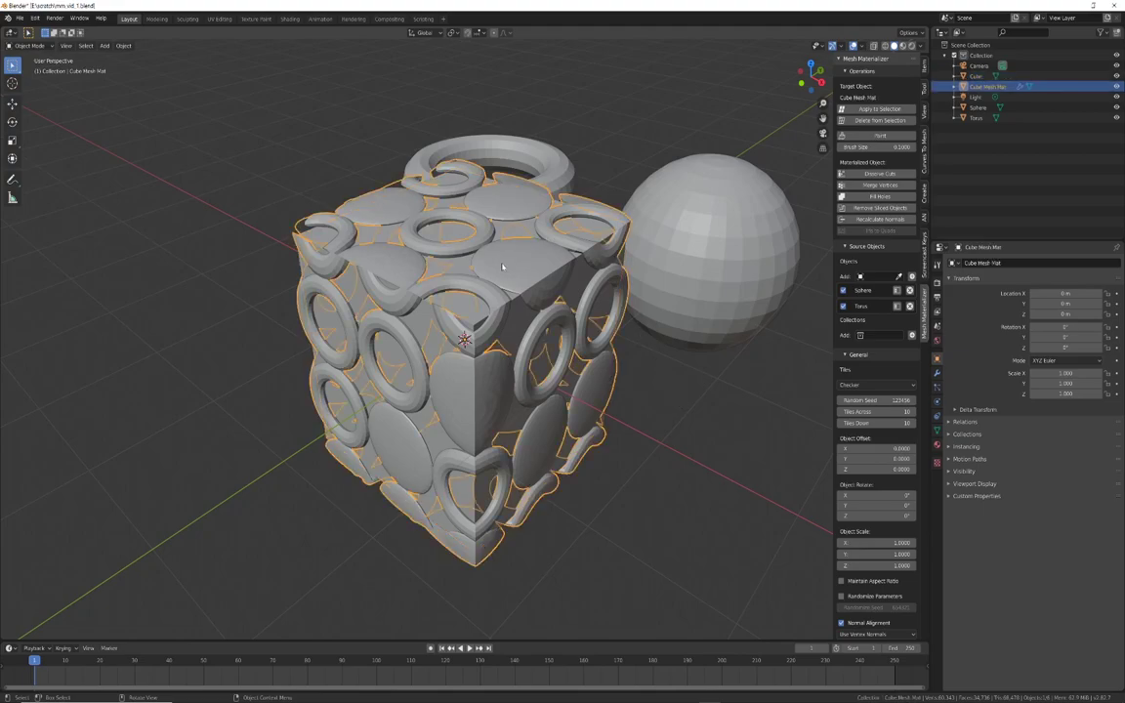
{"action": "middle_click_drag", "start_coordinate": [633, 268], "coordinate": [505, 305]}
{"action": "scroll", "coordinate": [617, 277], "scroll_direction": "up", "scroll_amount": 3}
{"action": "key", "text": "Tab"}
{"action": "scroll", "coordinate": [576, 327], "scroll_direction": "up", "scroll_amount": 3}
{"action": "scroll", "coordinate": [504, 307], "scroll_direction": "down", "scroll_amount": 2}
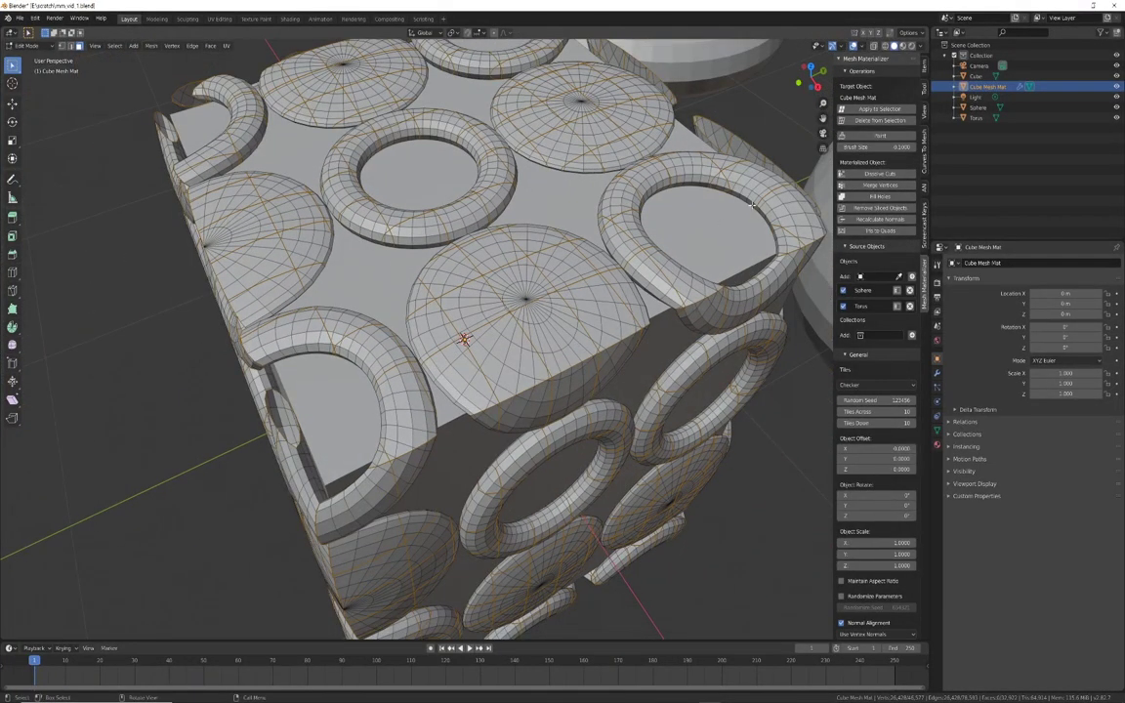
{"action": "left_click", "coordinate": [879, 176]}
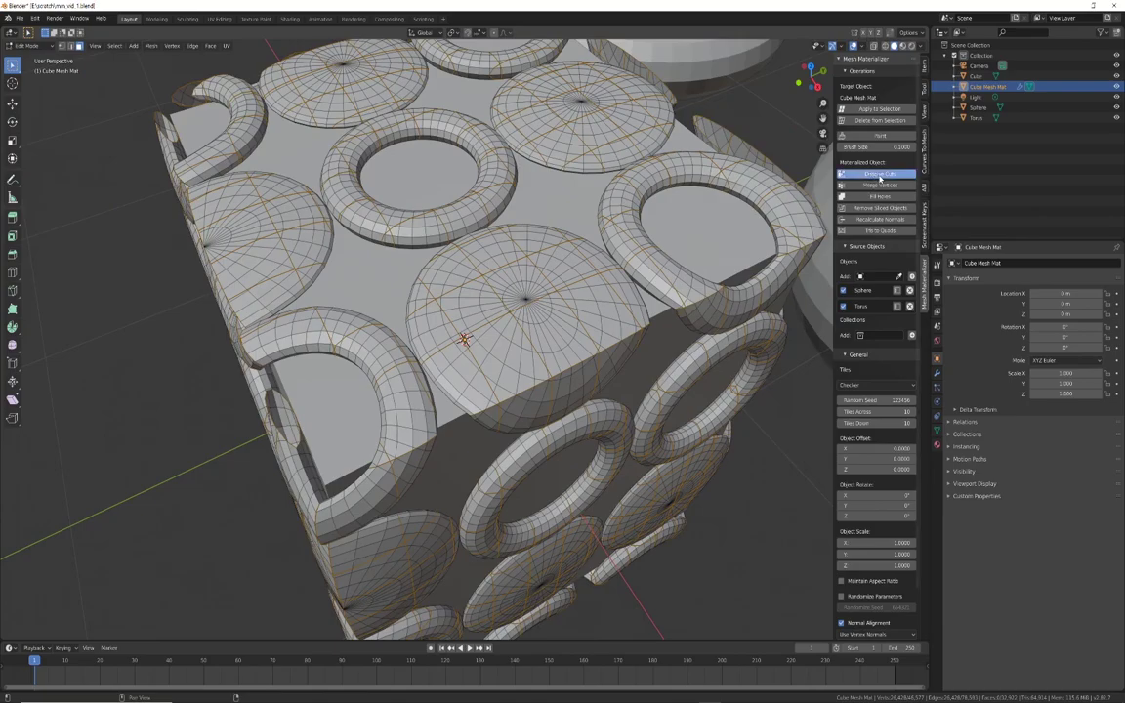
{"action": "middle_click_drag", "start_coordinate": [772, 164], "coordinate": [606, 225]}
{"action": "middle_click_drag", "start_coordinate": [588, 301], "coordinate": [674, 265]}
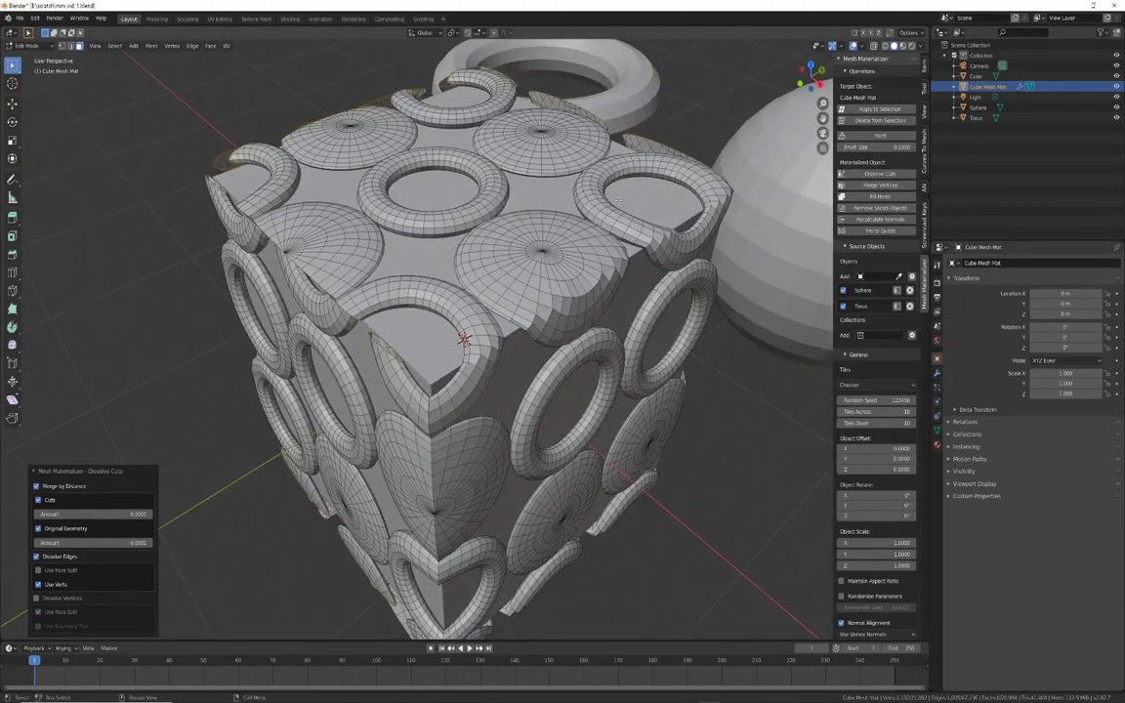
- Return to Object Mode, remove the sliced objects from the materialized mesh and inspect the remaining tori and spheres from several sides
{"action": "key", "text": "Tab"}
{"action": "middle_click_drag", "start_coordinate": [610, 202], "coordinate": [643, 252]}
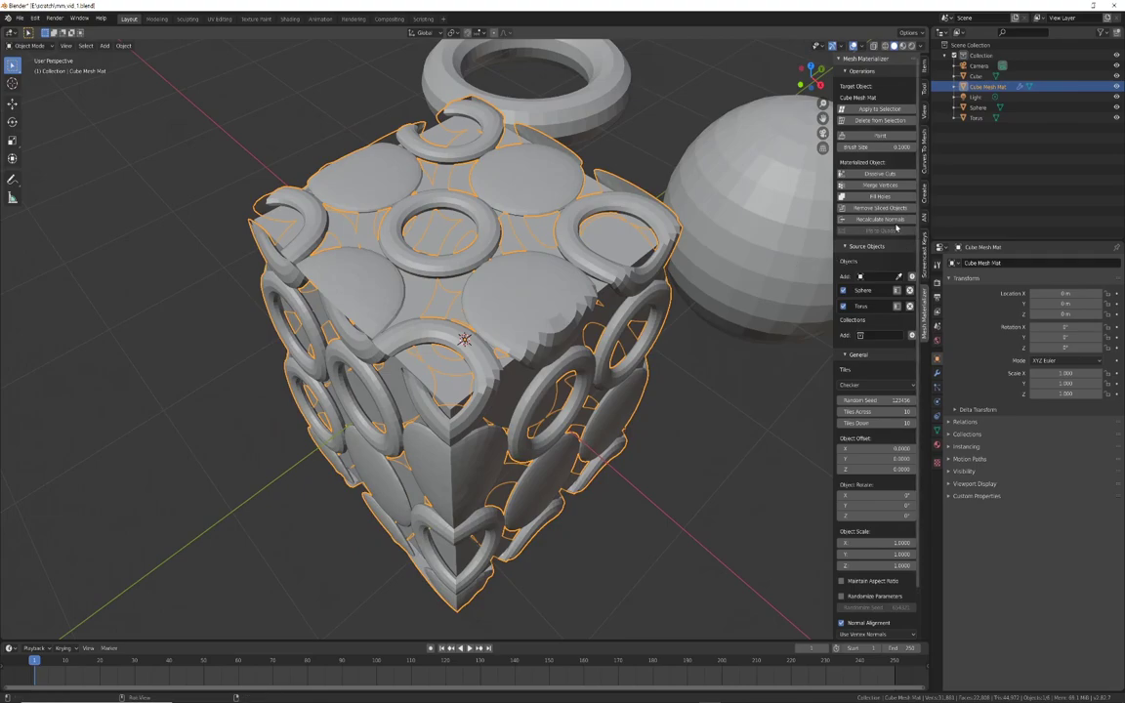
{"action": "left_click", "coordinate": [887, 209]}
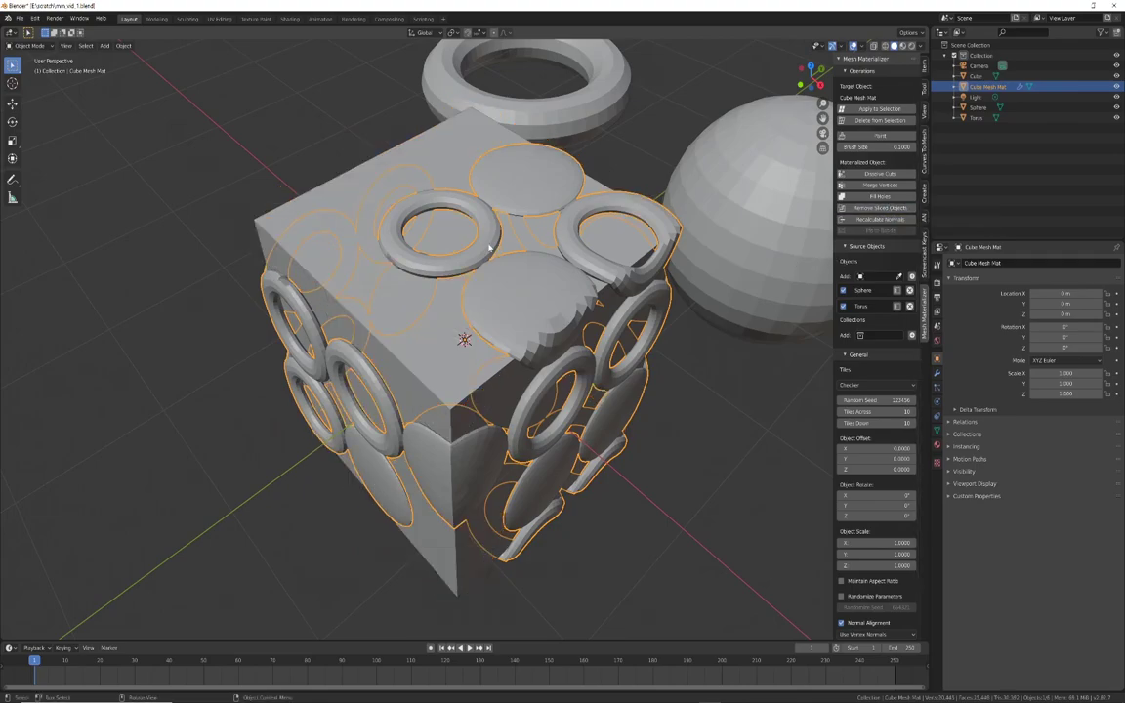
{"action": "middle_click_drag", "start_coordinate": [442, 224], "coordinate": [575, 238]}
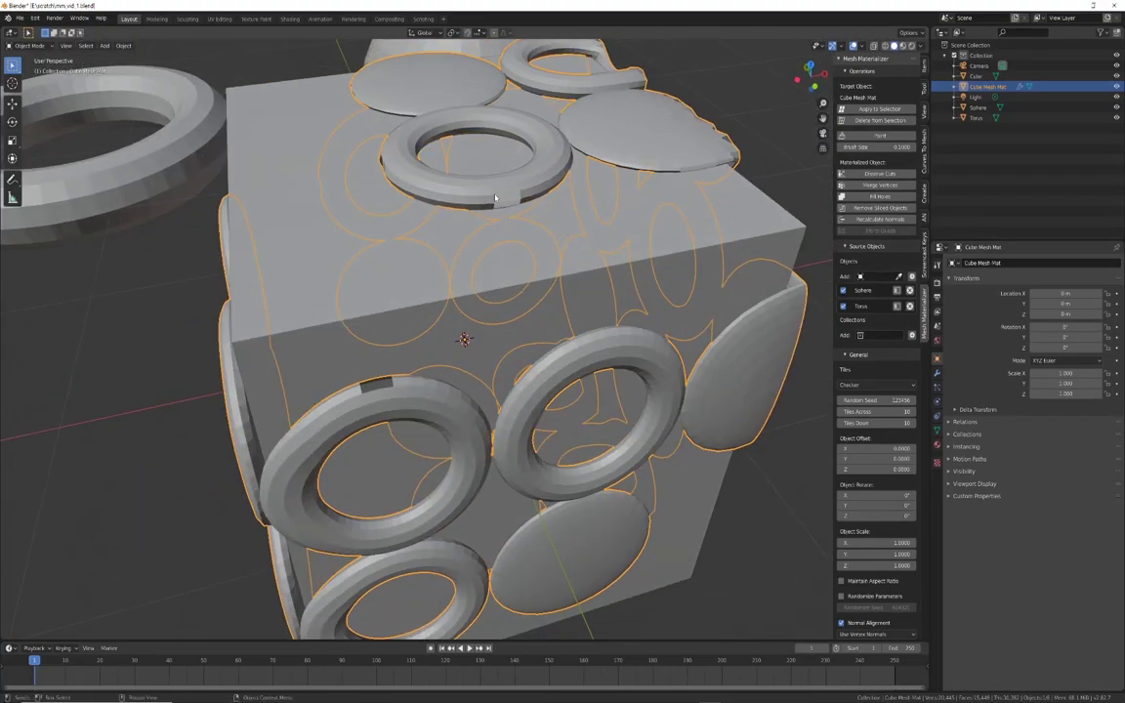
{"action": "scroll", "coordinate": [766, 221], "scroll_direction": "down", "scroll_amount": 3}
{"action": "middle_click_drag", "start_coordinate": [766, 221], "coordinate": [574, 239]}
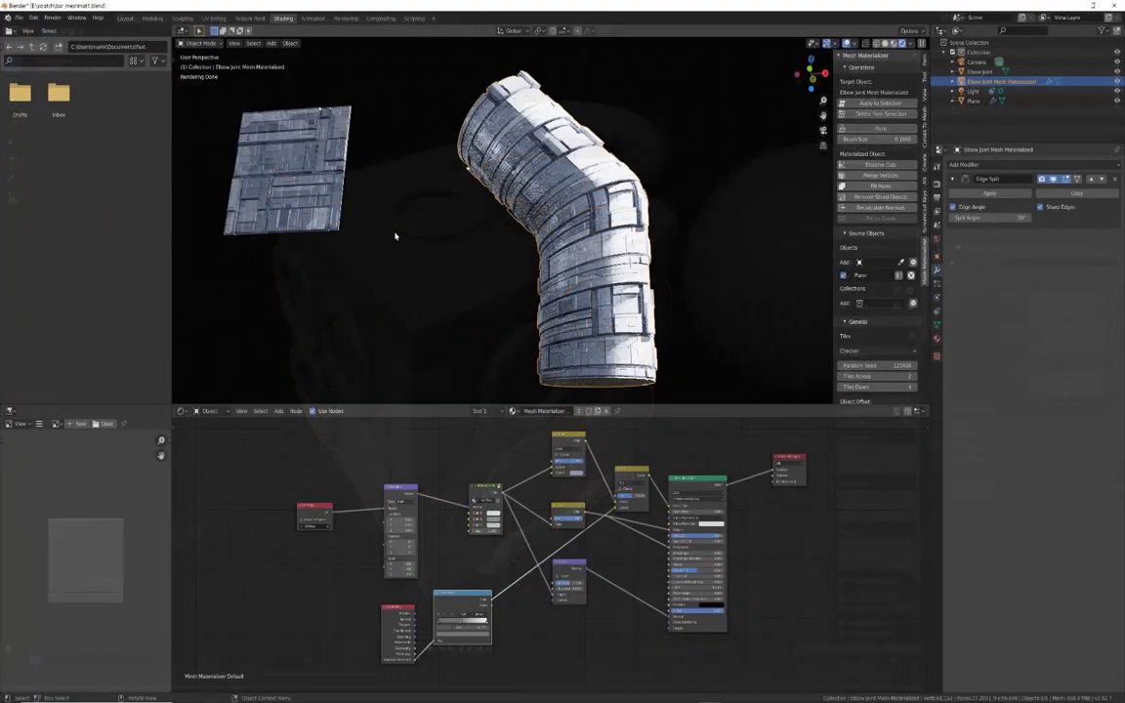
- Select the panelled source plane and the materialized elbow joint in turn to examine them in the rendered scene
{"action": "left_click", "coordinate": [308, 143]}
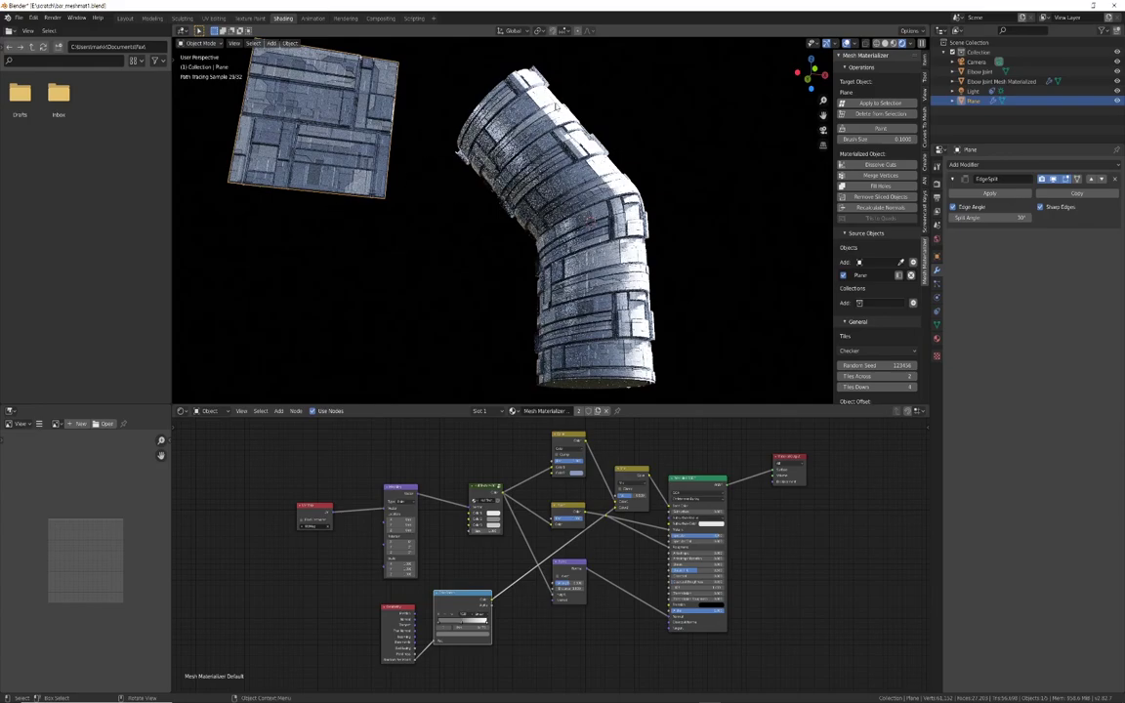
{"action": "left_click", "coordinate": [564, 190]}
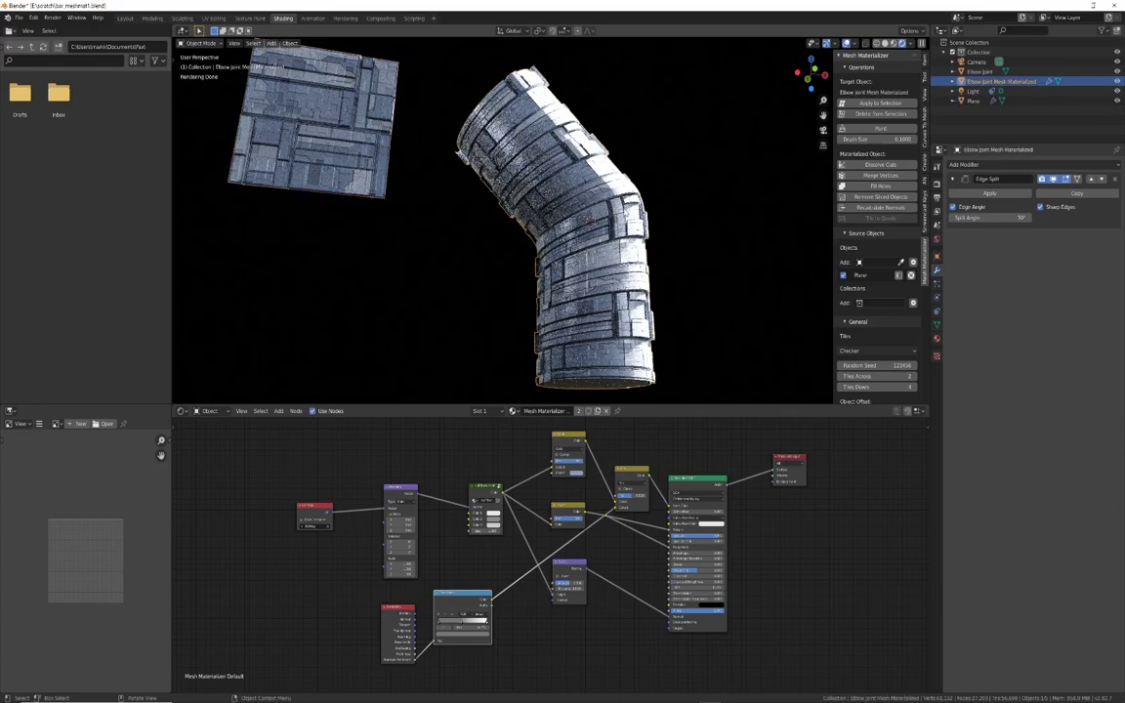